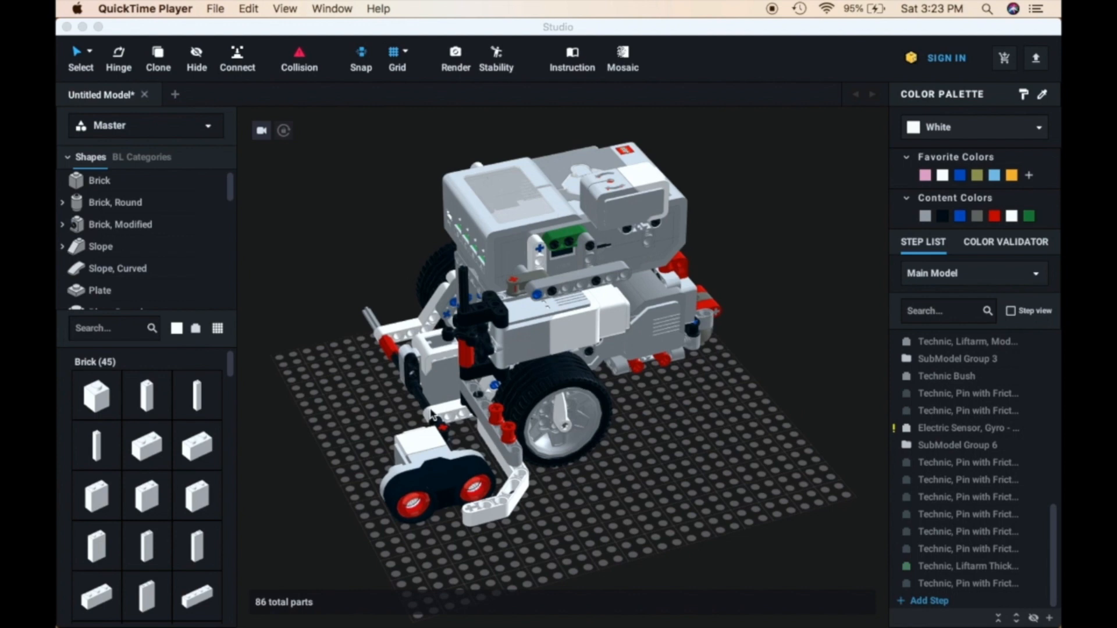
Move the ultrasonic sensor submodel off the front of the robot onto an empty area of the baseplate
click(719, 437)
scroll(719, 437, down, 2)
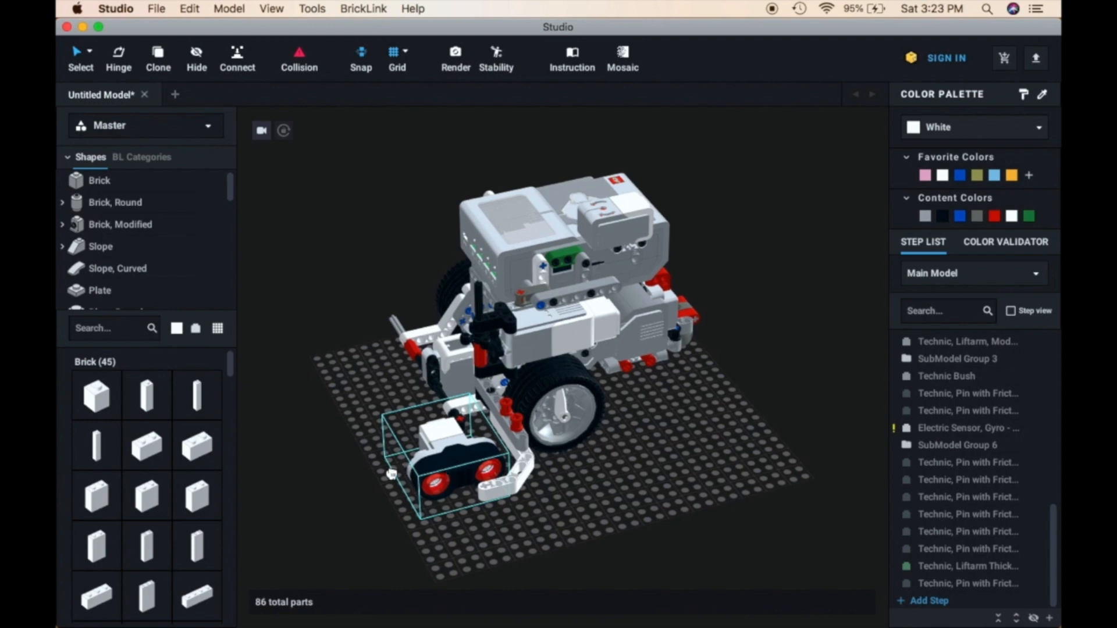
drag(454, 471, 327, 489)
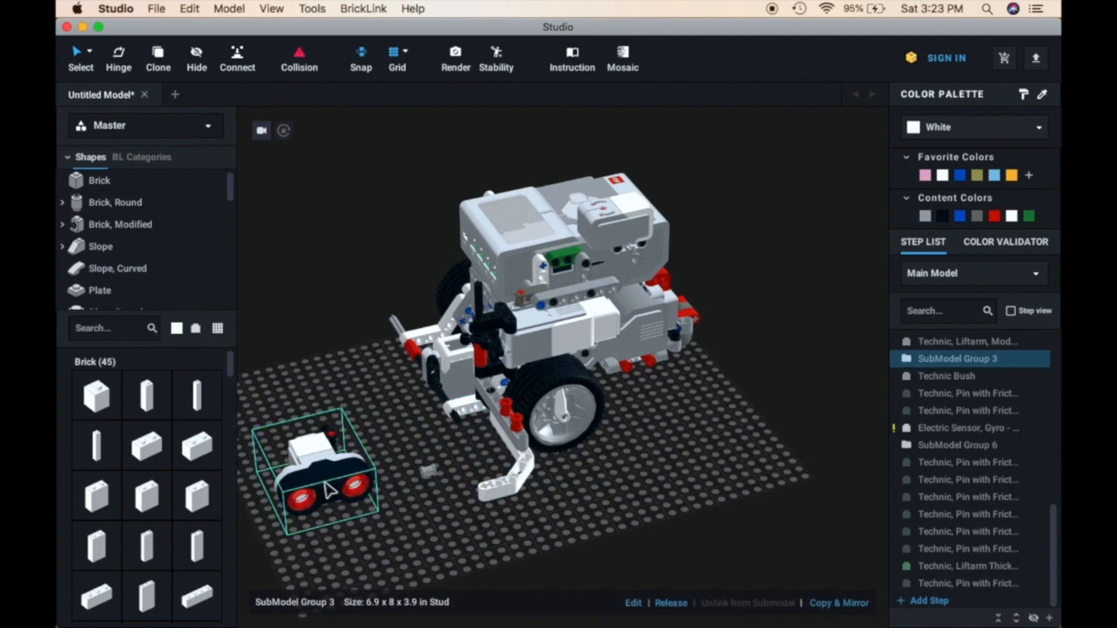
scroll(337, 477, down, 3)
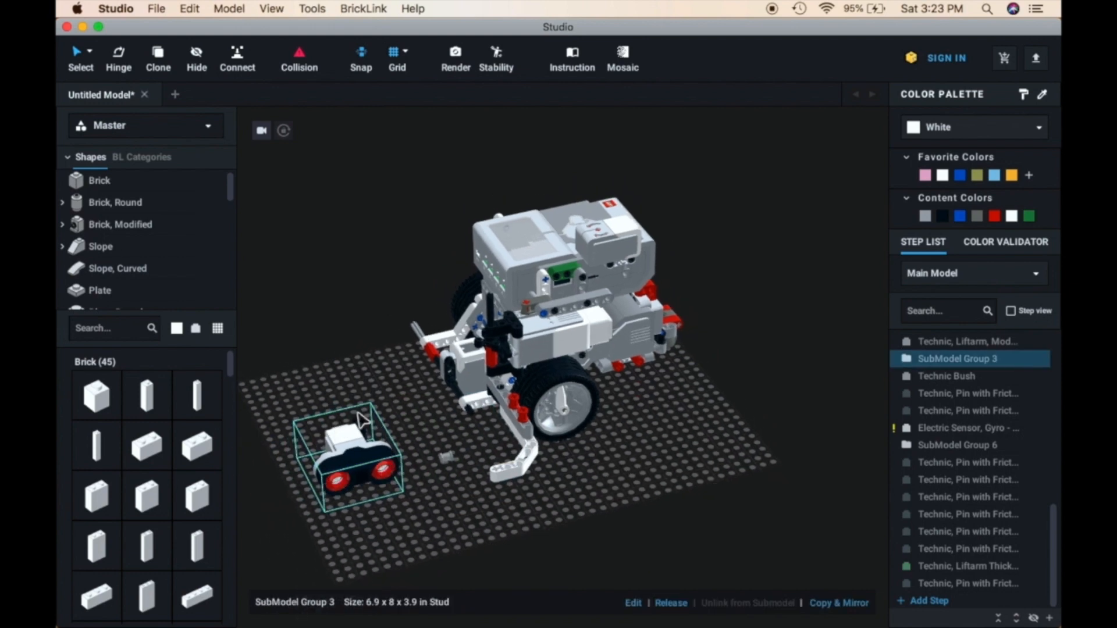
Pull the medium motor and arm submodel out of the robot and place it apart on the baseplate
click(552, 348)
scroll(557, 350, down, 2)
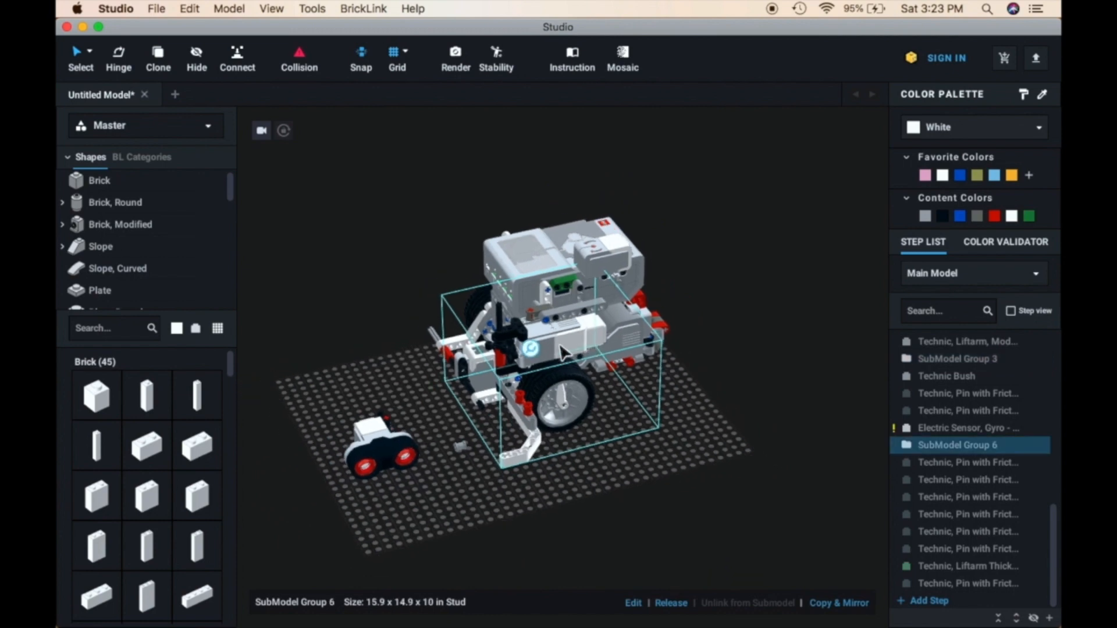
drag(561, 352, 773, 423)
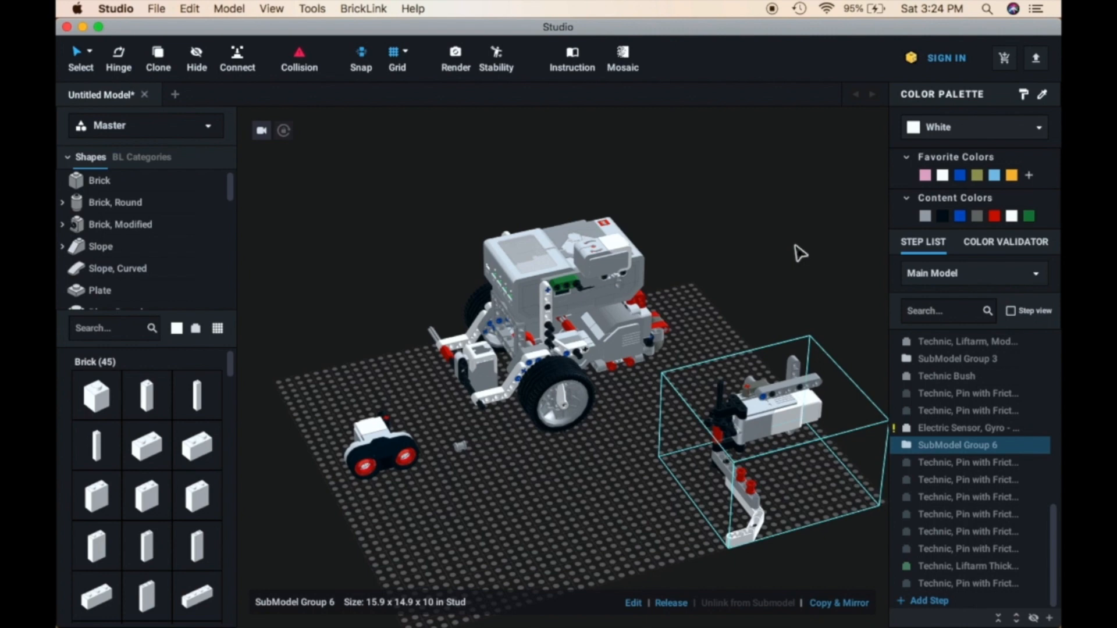
Create a new blank model and switch the parts palette to 45544-1 EV3 Core Set
click(177, 96)
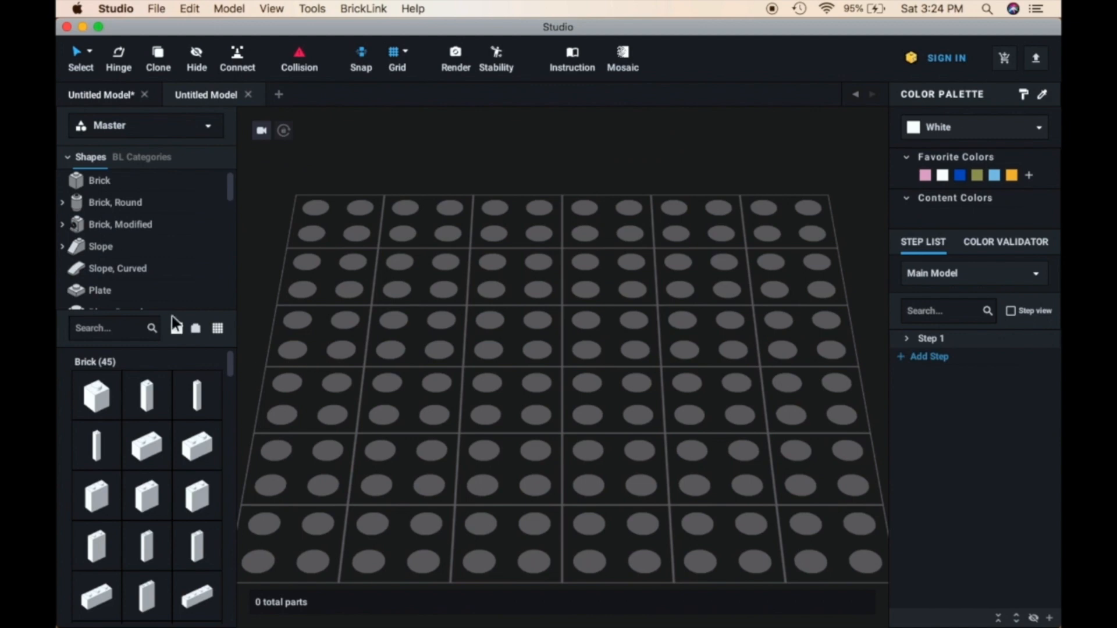
click(205, 131)
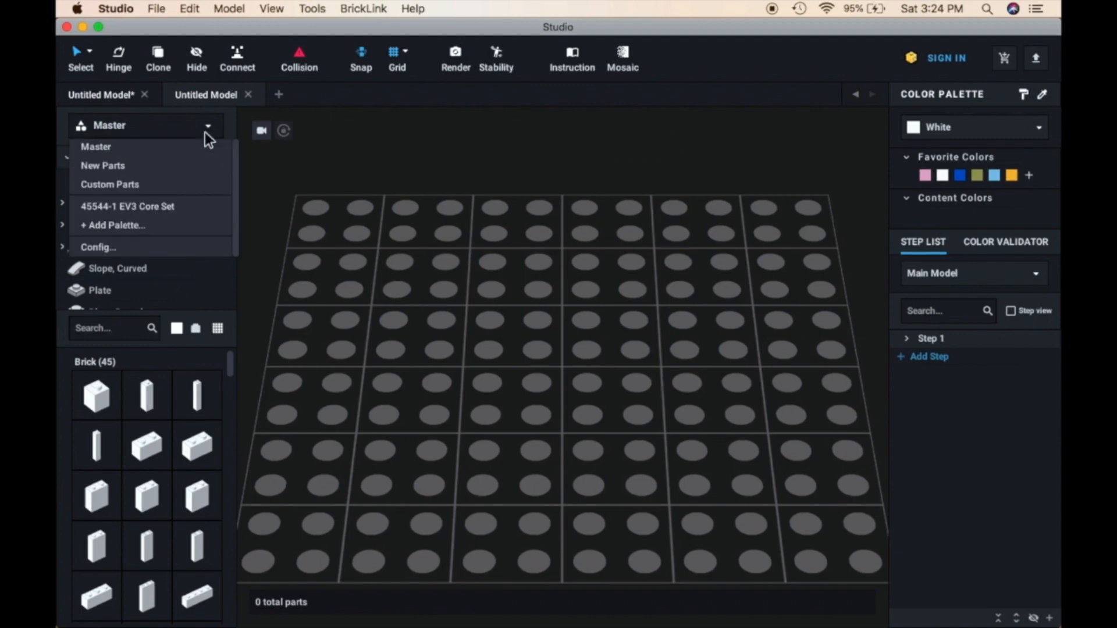
click(156, 208)
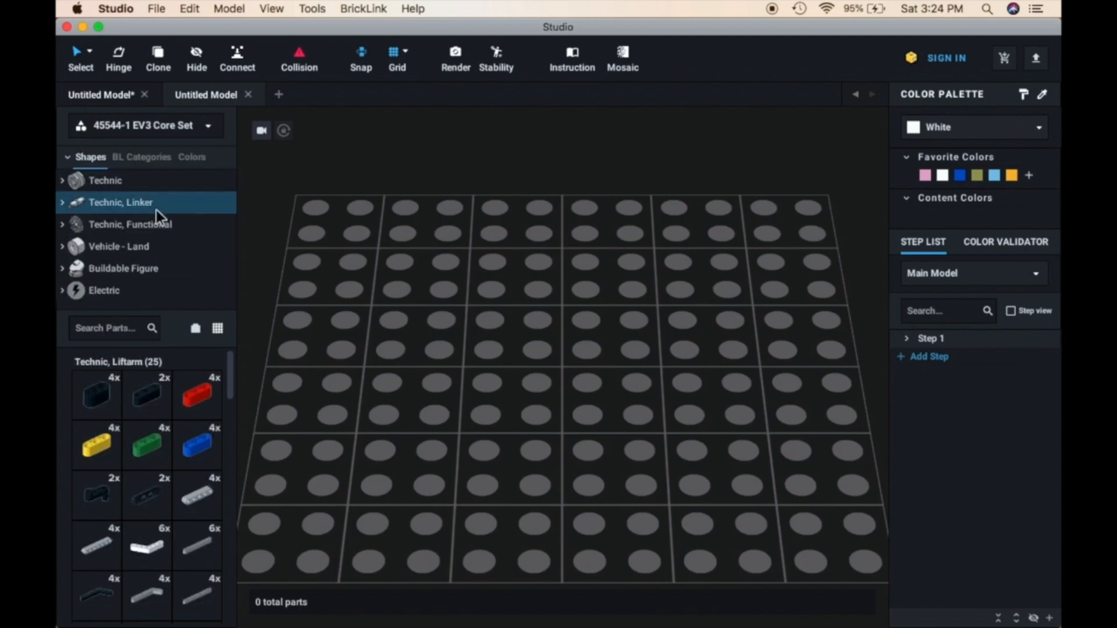
Search the EV3 Core Set palette for "motor", clear the search and look through the set's parts
click(123, 327)
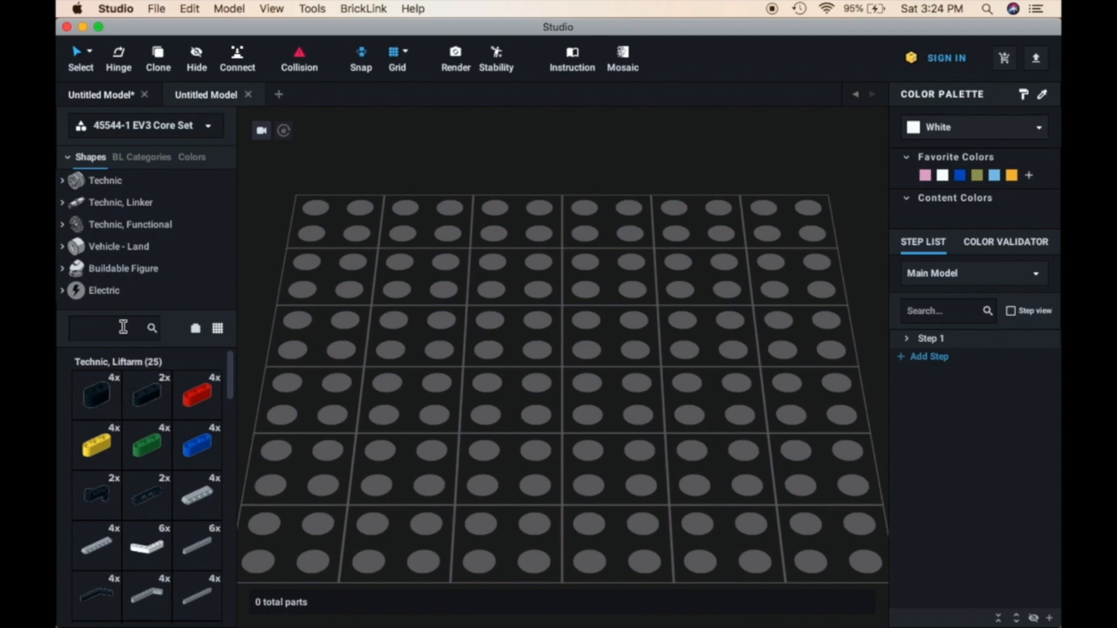
text(motor)
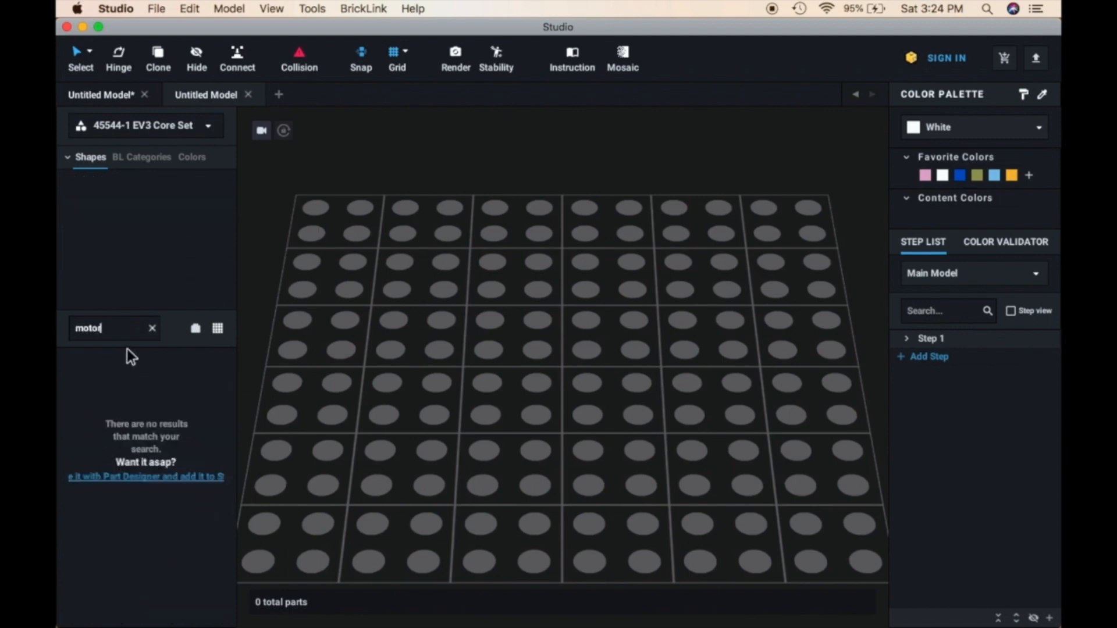
click(152, 328)
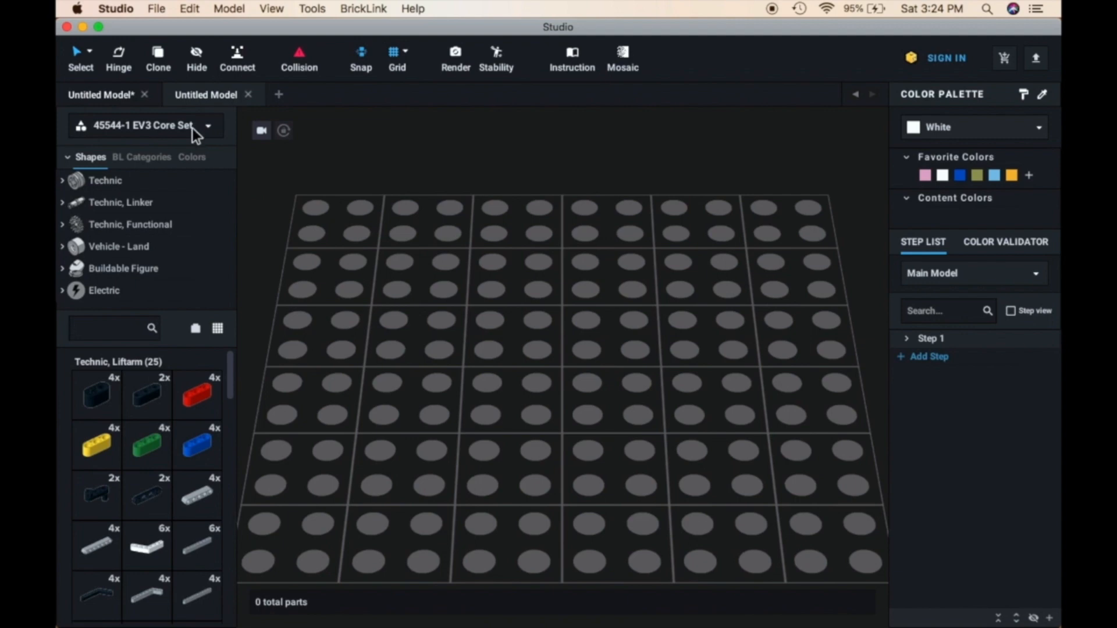
scroll(166, 479, down, 3)
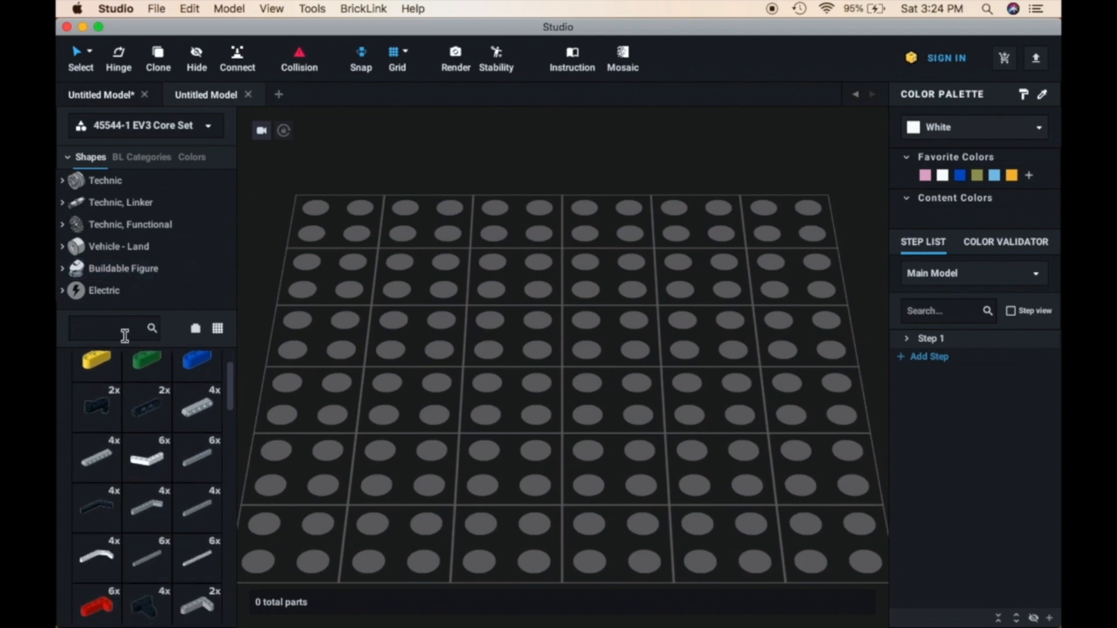
scroll(152, 504, down, 20)
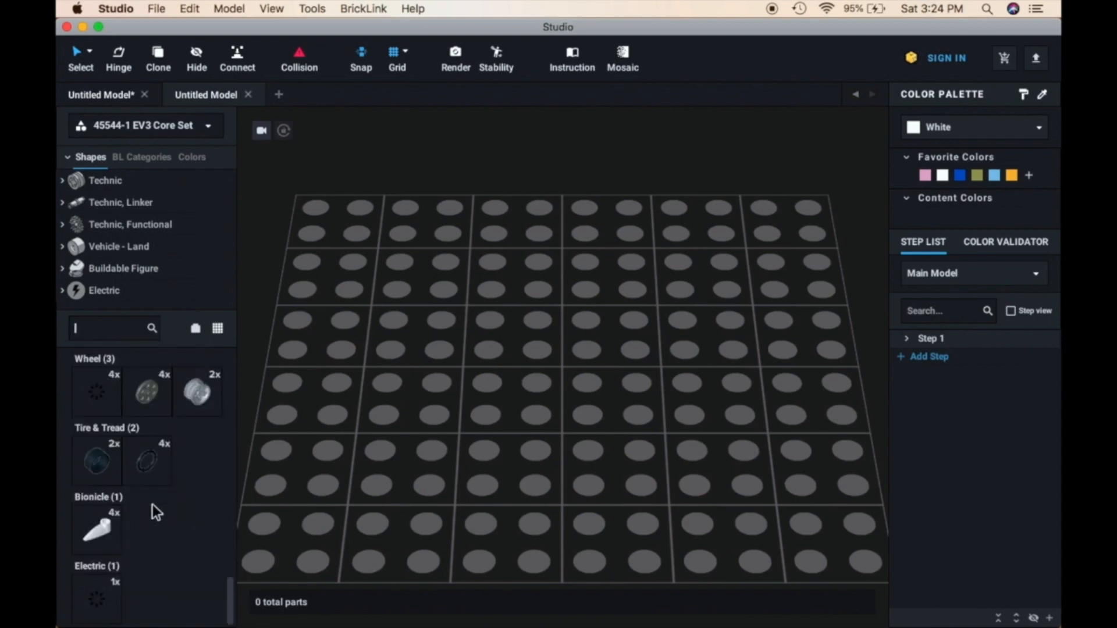
scroll(152, 504, up, 1)
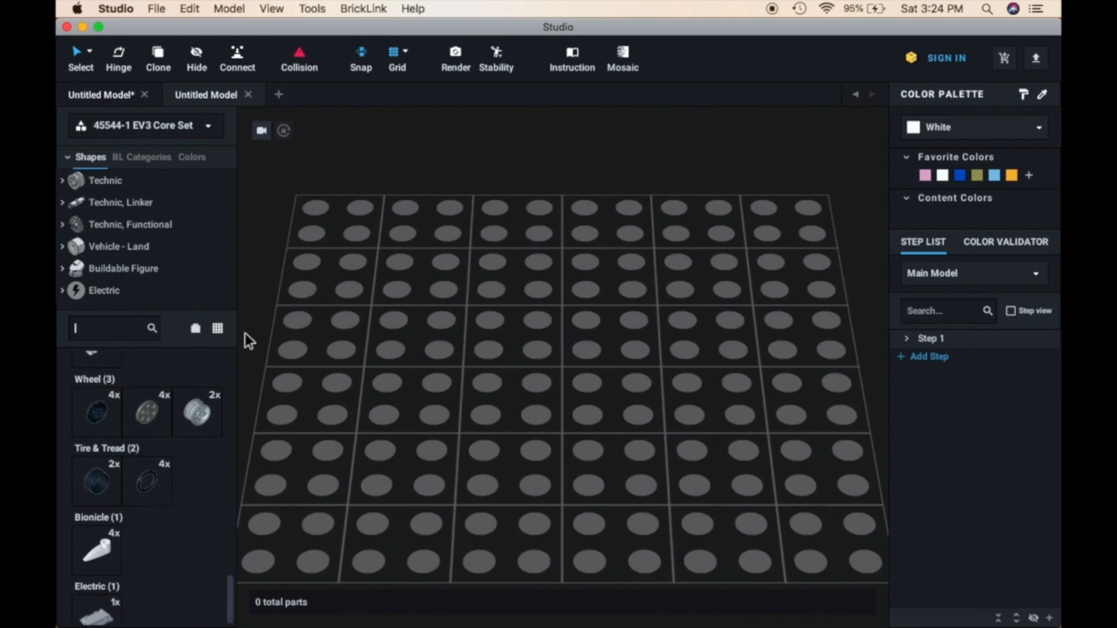
Switch the parts palette to Master and search it for "ev3 mot"
click(204, 133)
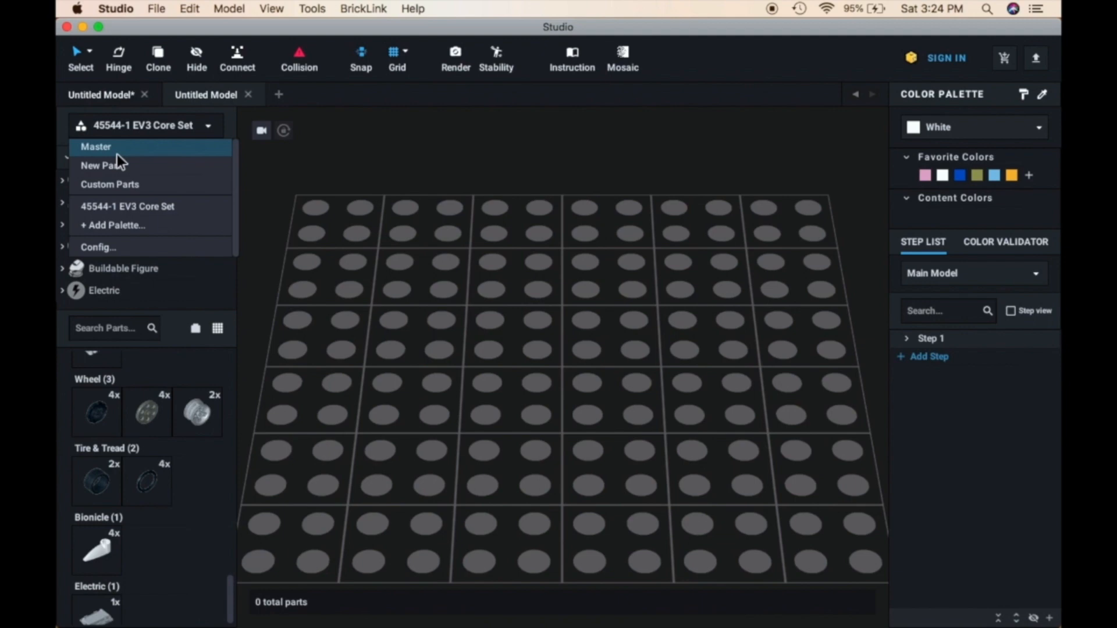
click(142, 148)
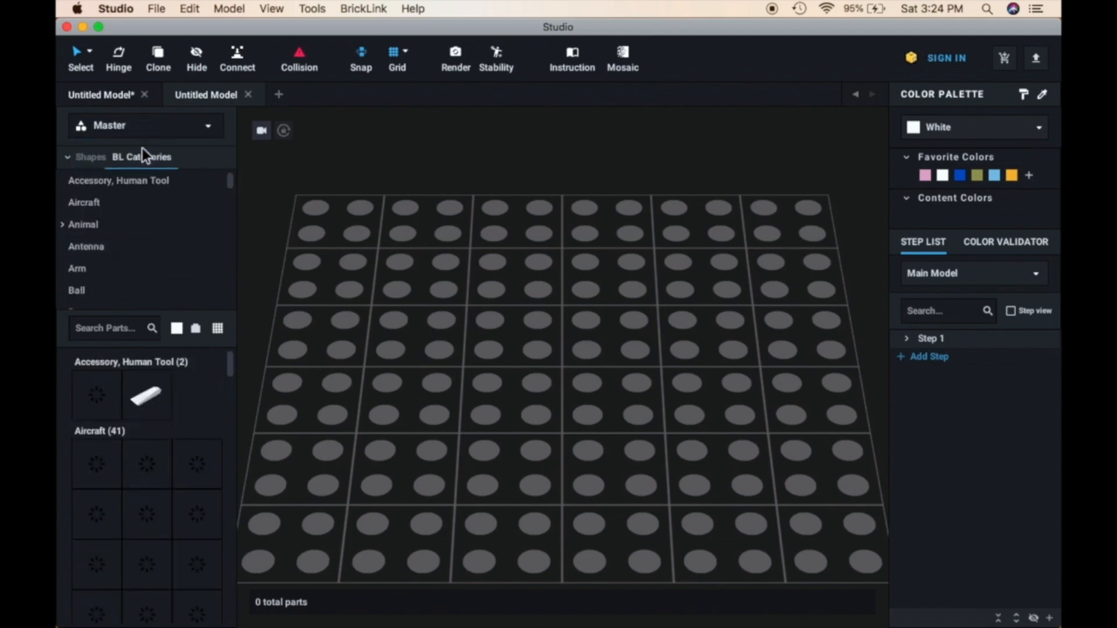
click(119, 329)
text(e)
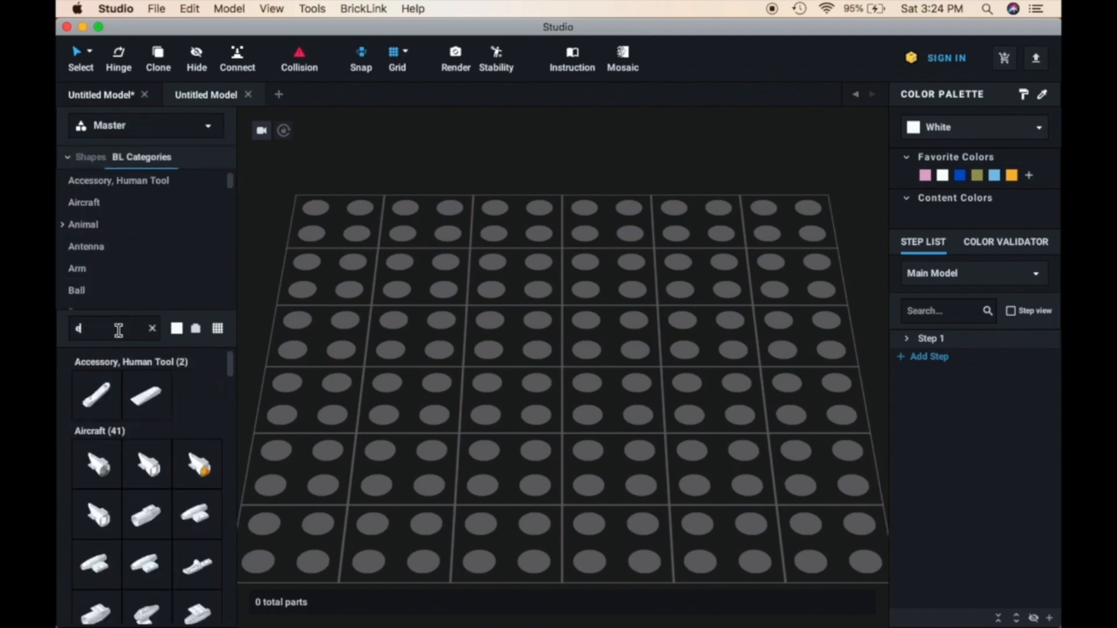
text(v3)
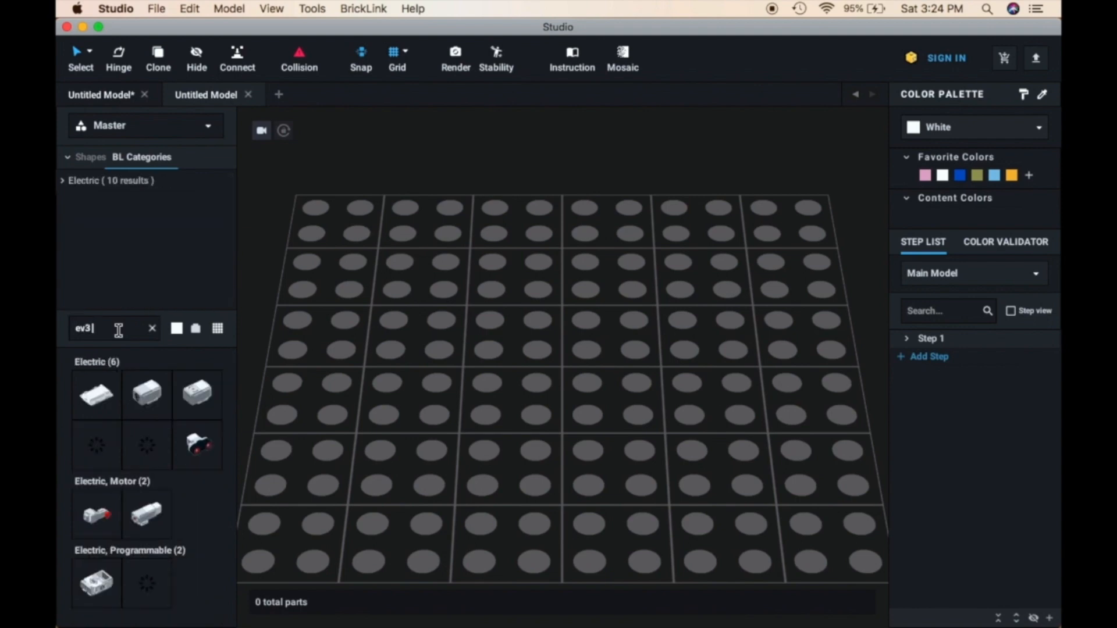
text( mot)
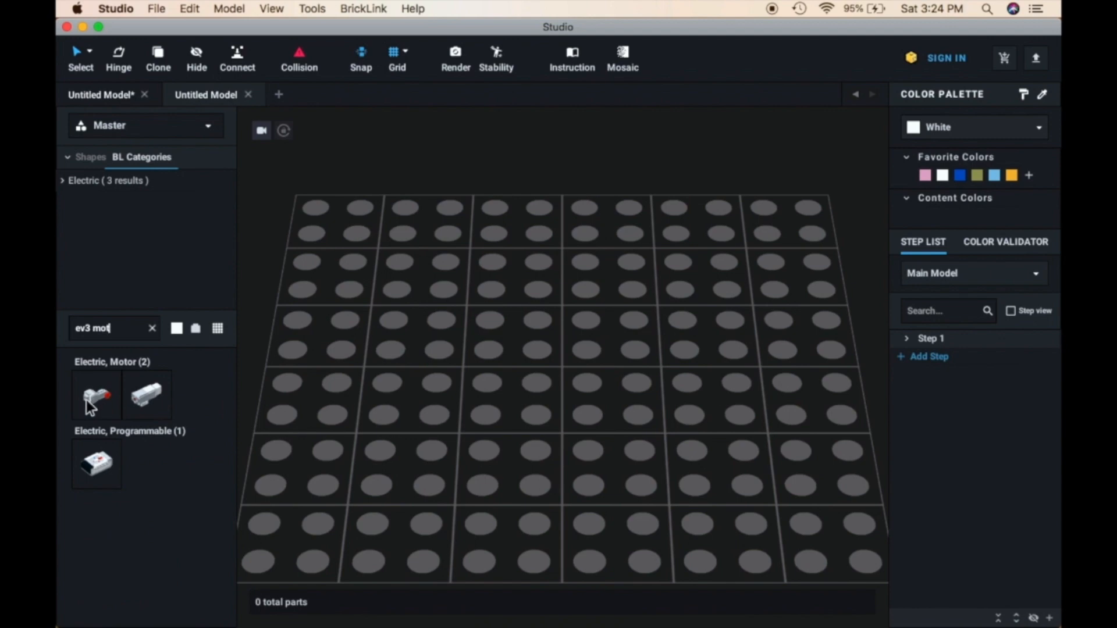
Place the large EV3 motor at the back of the baseplate and rotate it so it lies sideways
drag(95, 401, 435, 356)
scroll(600, 292, down, 10)
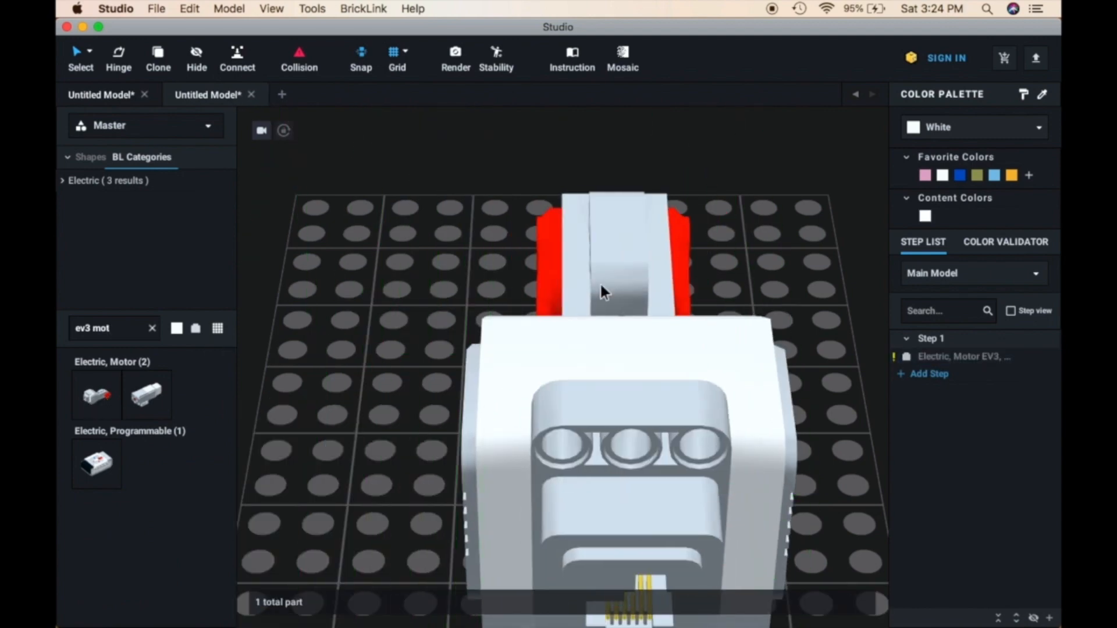
drag(608, 385, 444, 287)
key(Right)
key(Right)
key(Right)
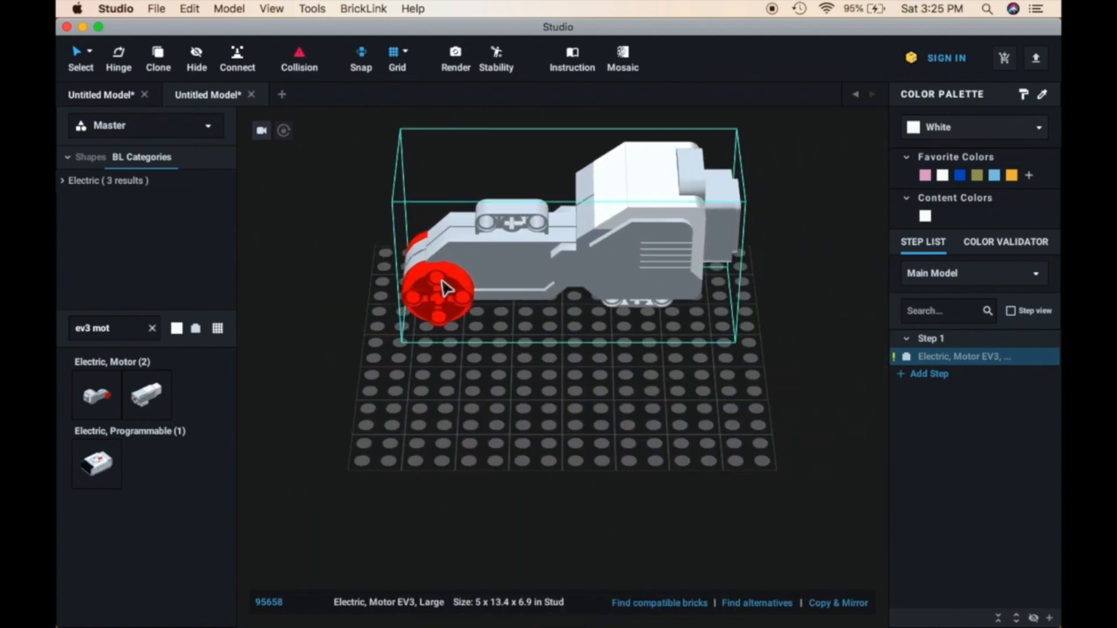
click(439, 464)
right_drag(442, 471, 418, 456)
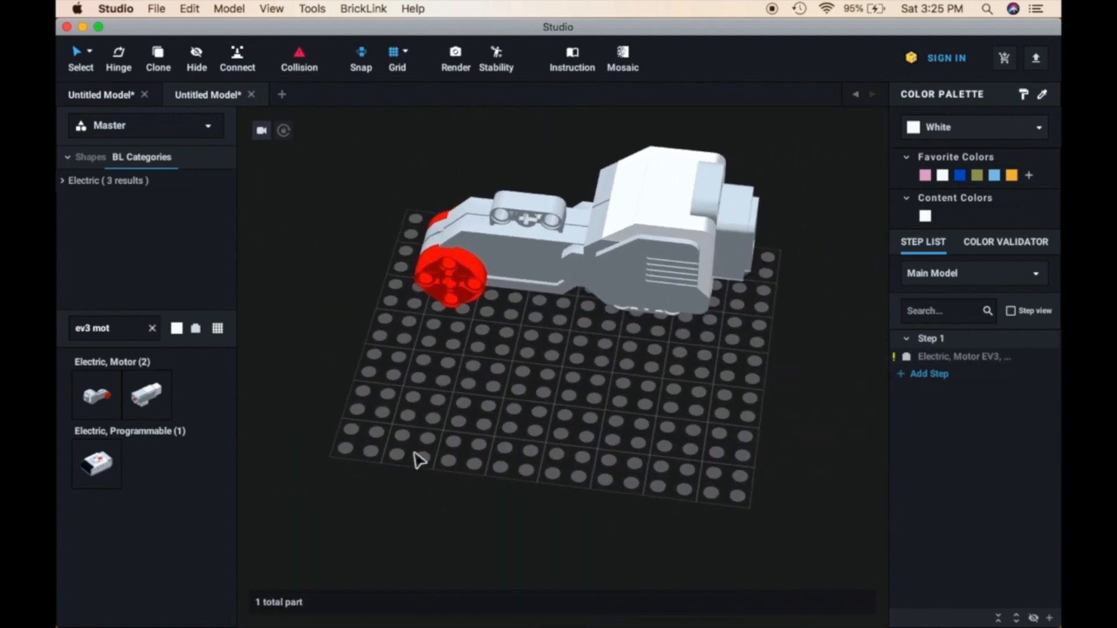
Switch the parts palette back to 45544-1 EV3 Core Set and clear the part search
click(173, 125)
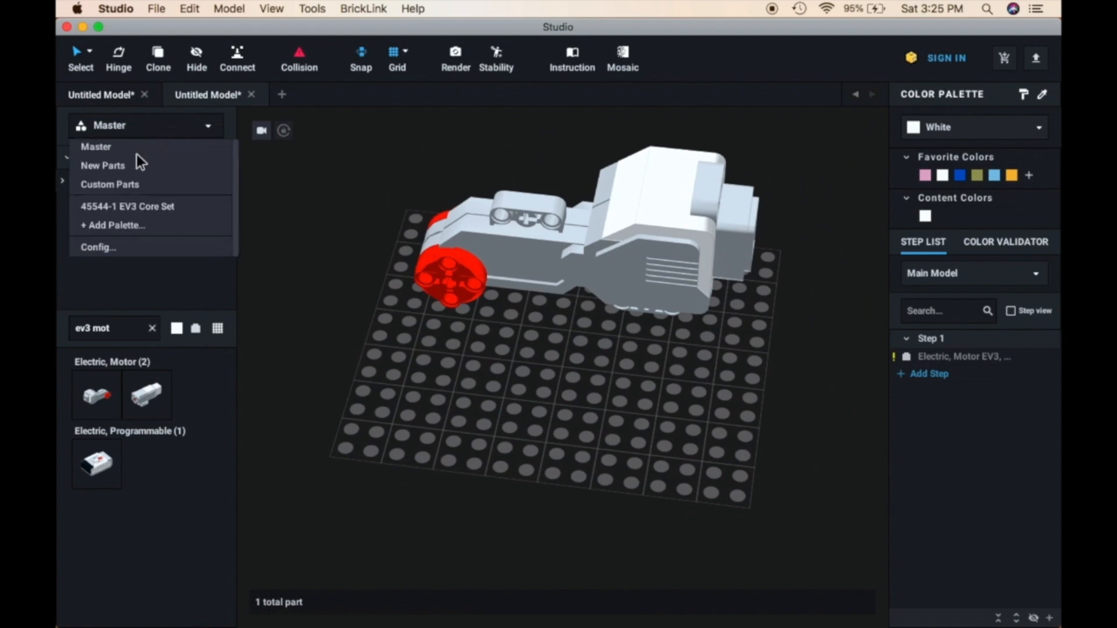
click(127, 207)
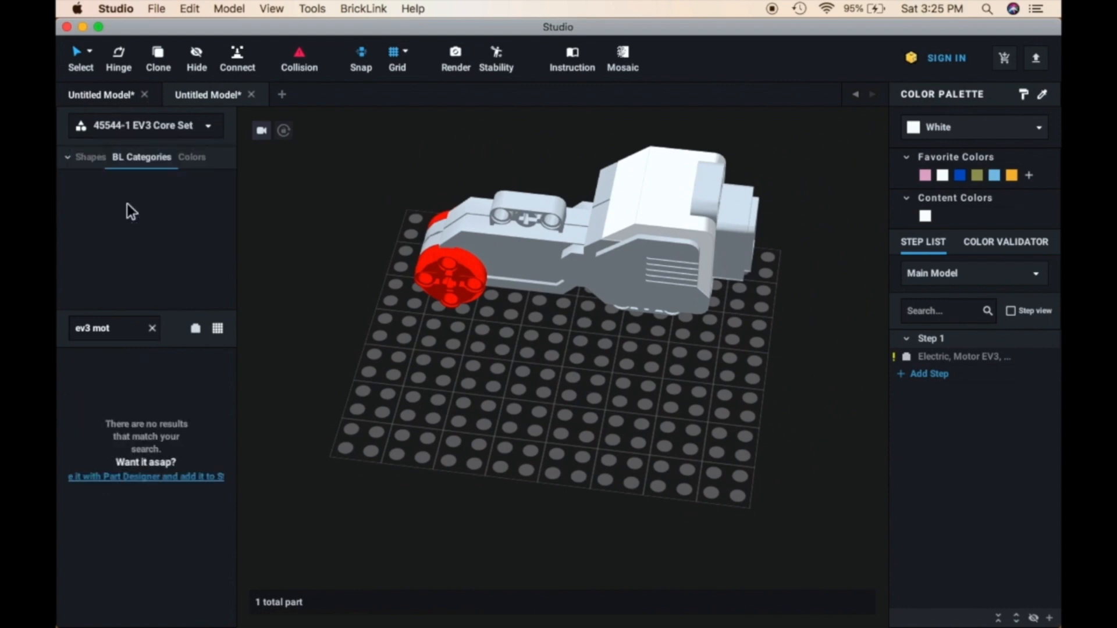
click(152, 329)
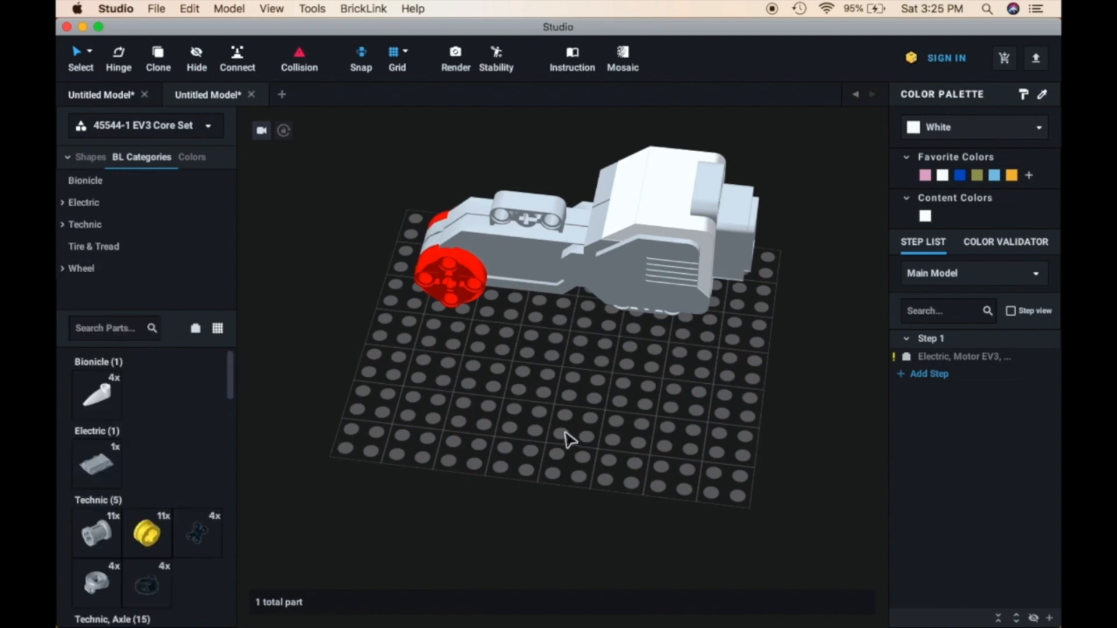
Select the large EV3 motor on the baseplate and examine it
right_drag(565, 433, 538, 452)
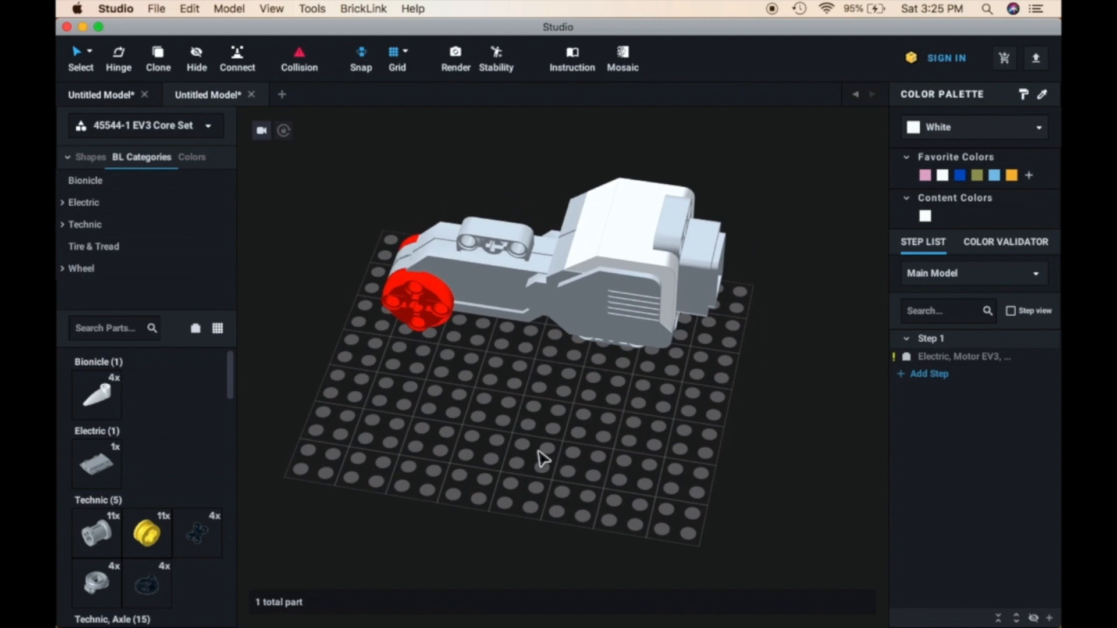
scroll(542, 459, down, 3)
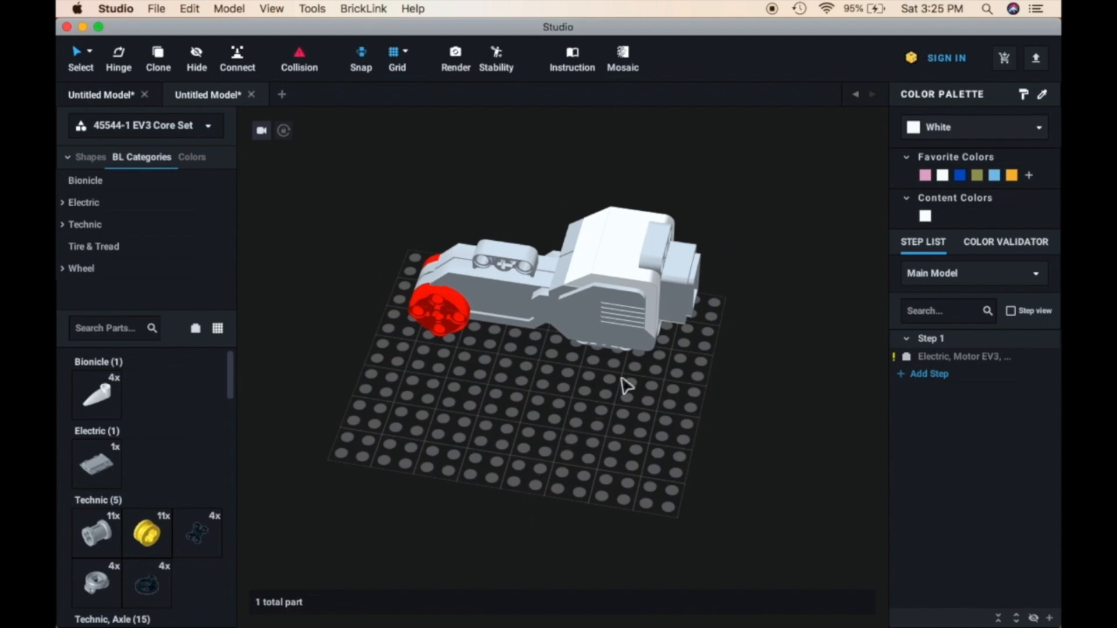
click(469, 305)
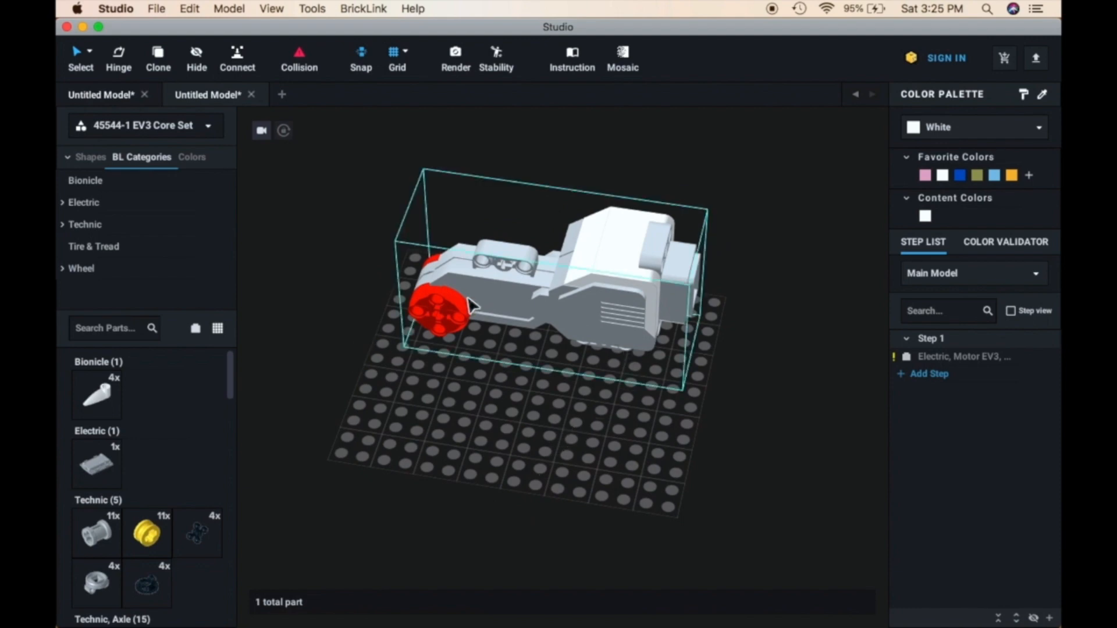
click(591, 307)
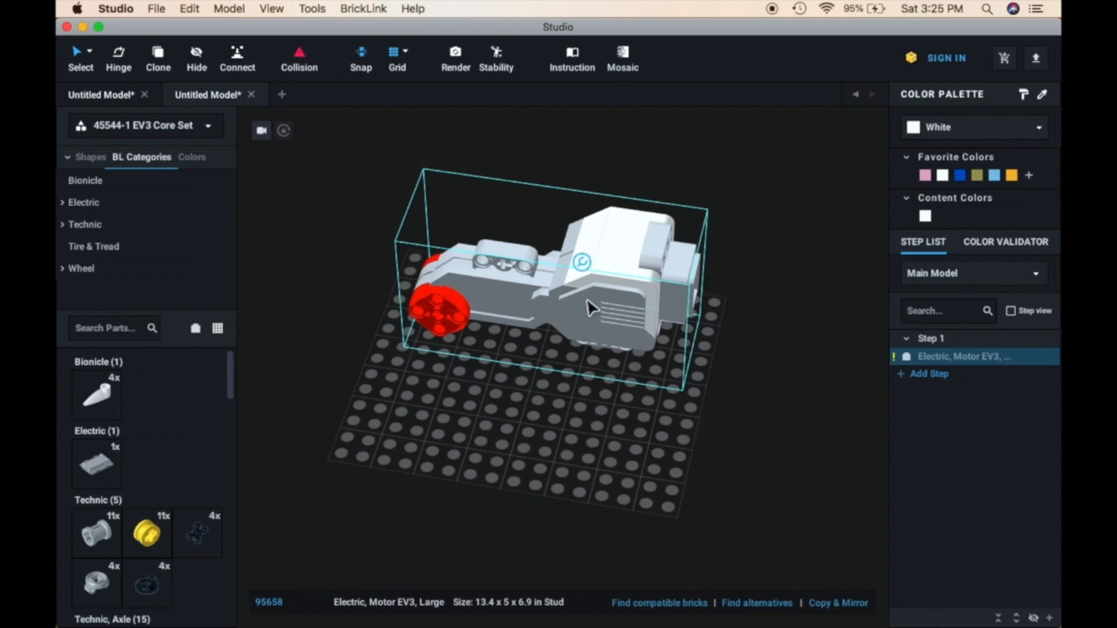
click(586, 400)
click(651, 333)
scroll(618, 428, down, 2)
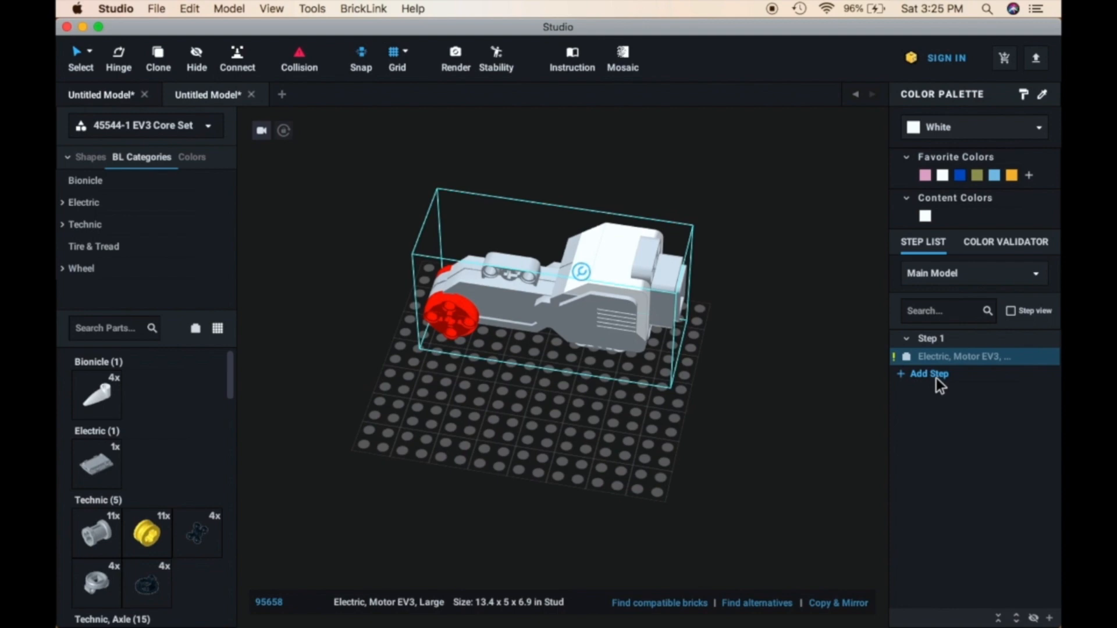
Look through the EV3 Core Set parts list and view the motor from its cable-port end
scroll(128, 510, down, 5)
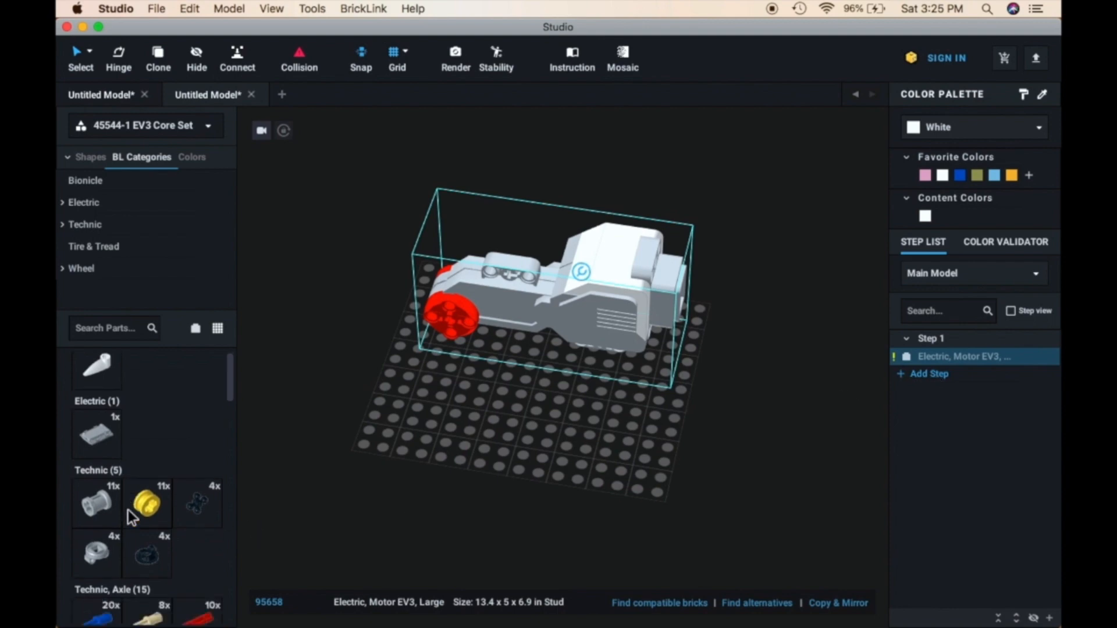
scroll(128, 510, down, 2)
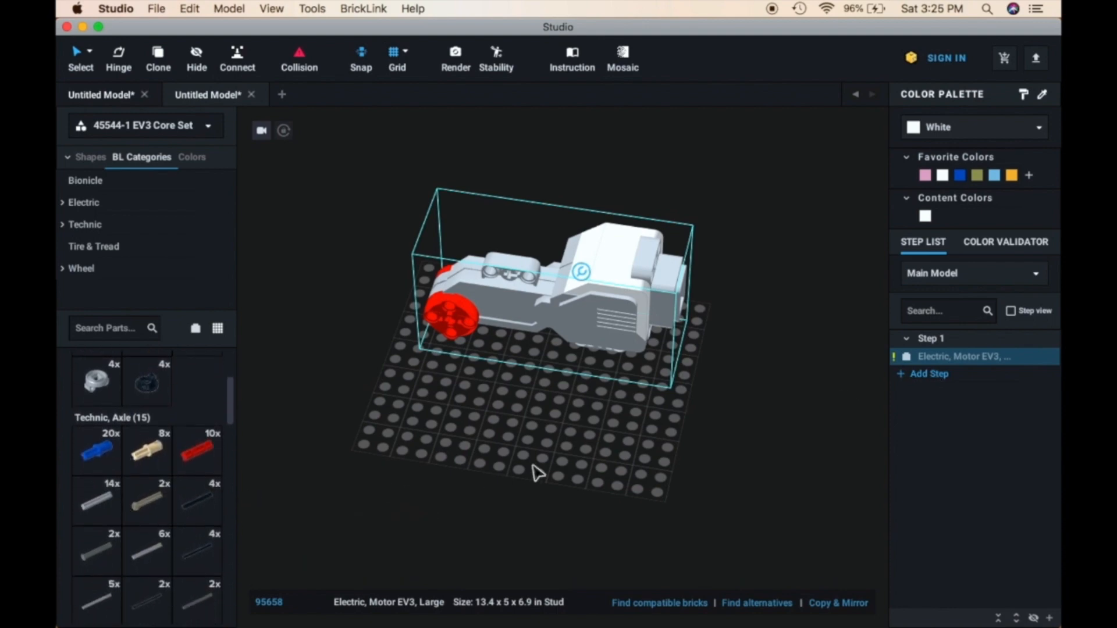
right_drag(533, 471, 434, 459)
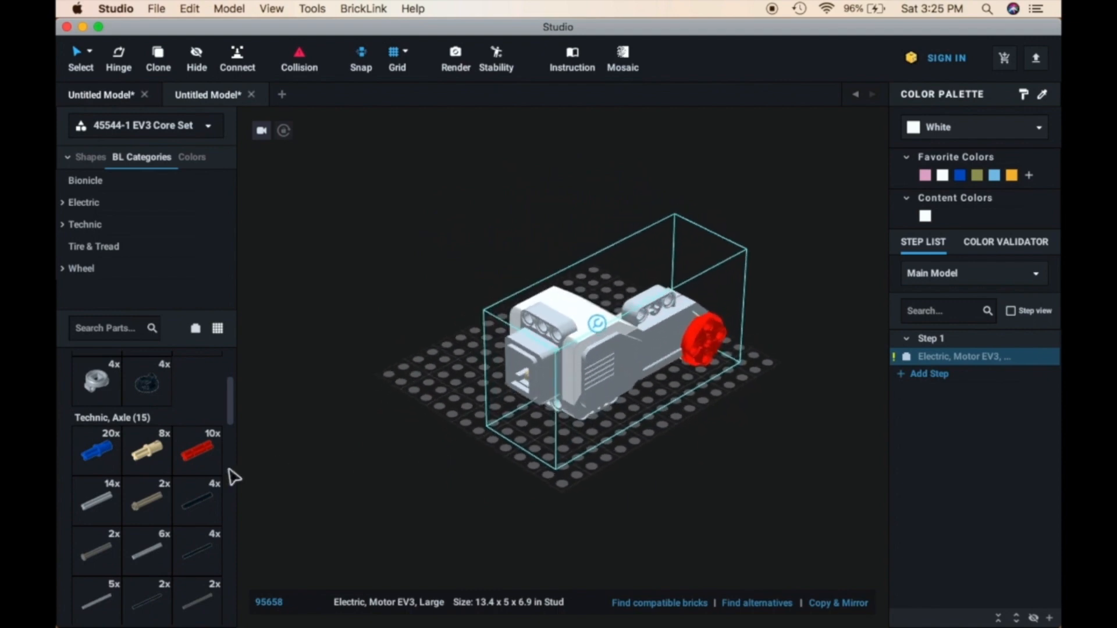
scroll(111, 469, down, 10)
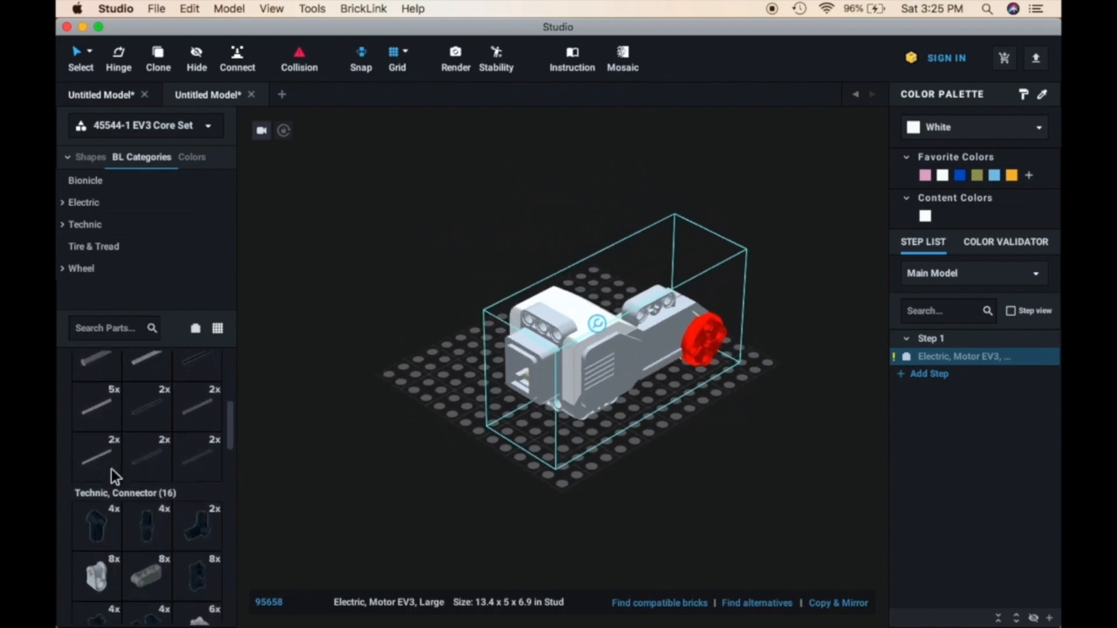
scroll(110, 469, down, 10)
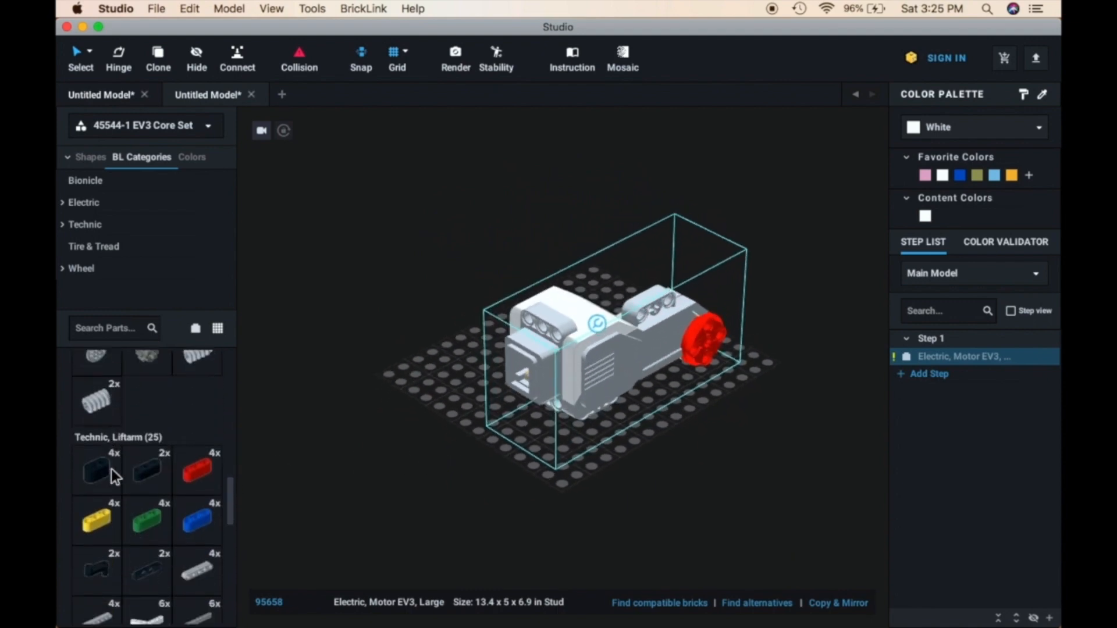
scroll(111, 469, down, 4)
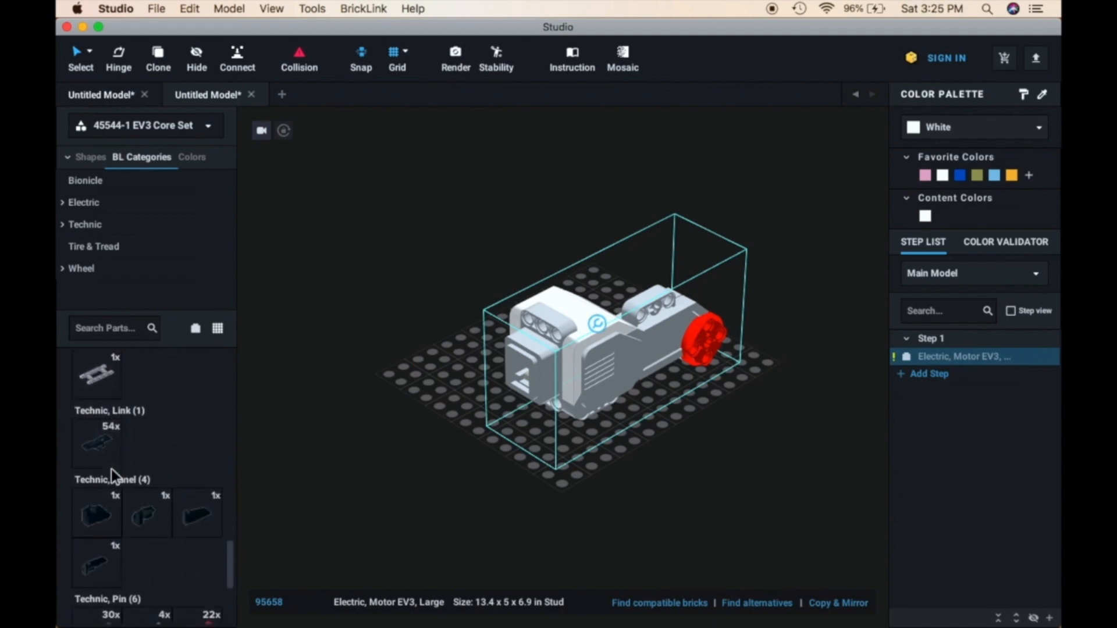
scroll(110, 468, up, 15)
scroll(110, 469, up, 6)
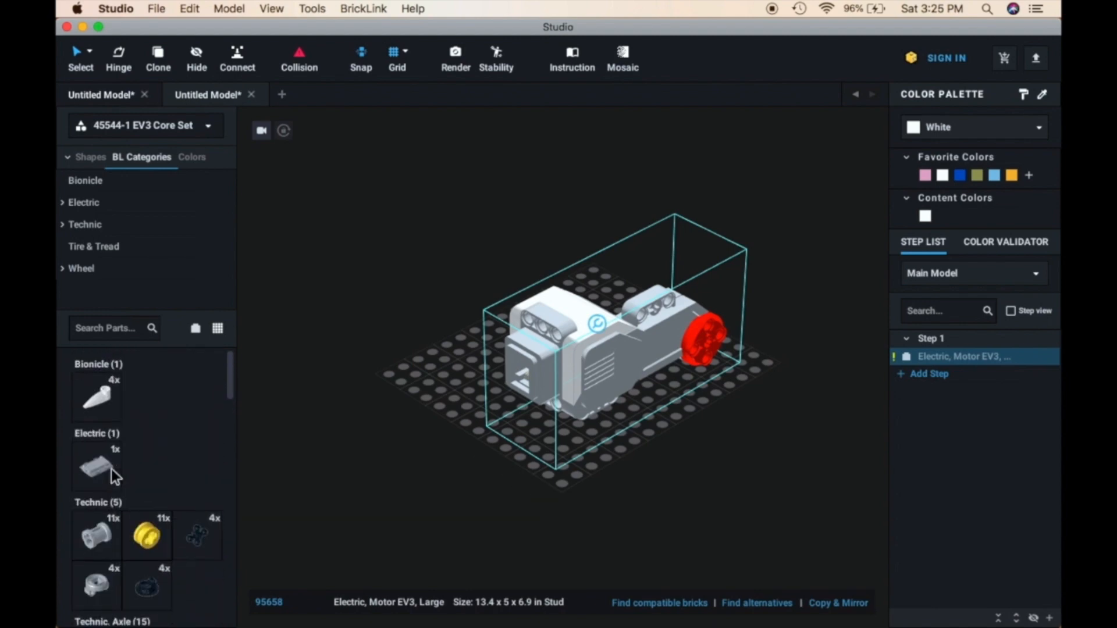
Insert a blue Technic Pin 3L with Friction Ridges into the motor's raised beam, in the hole nearest the red hub
scroll(111, 469, down, 5)
scroll(111, 469, down, 8)
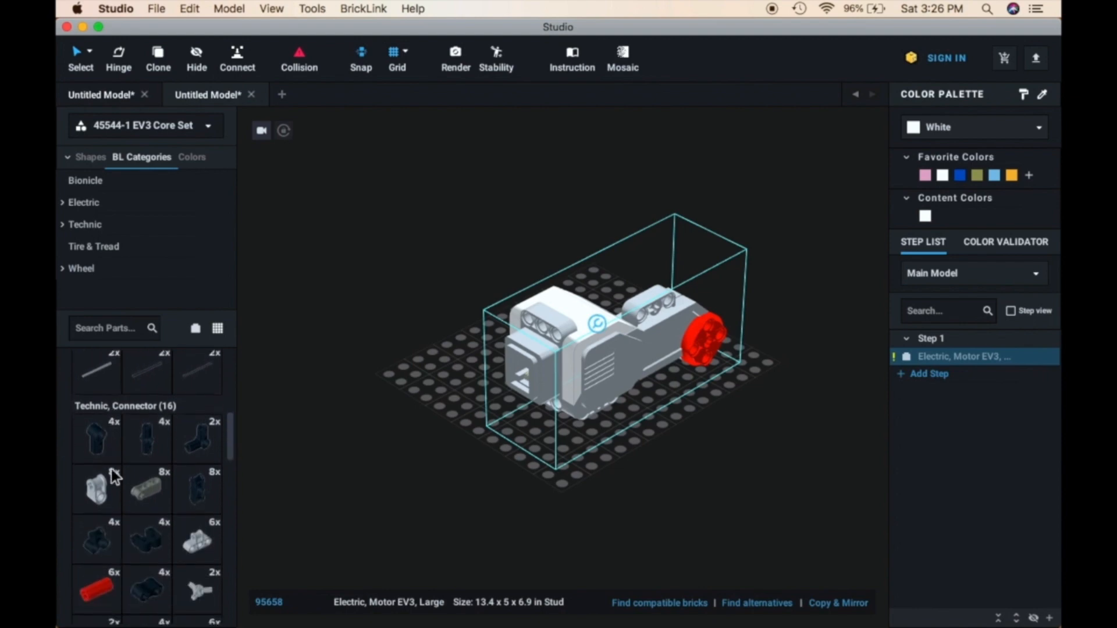
scroll(111, 469, down, 10)
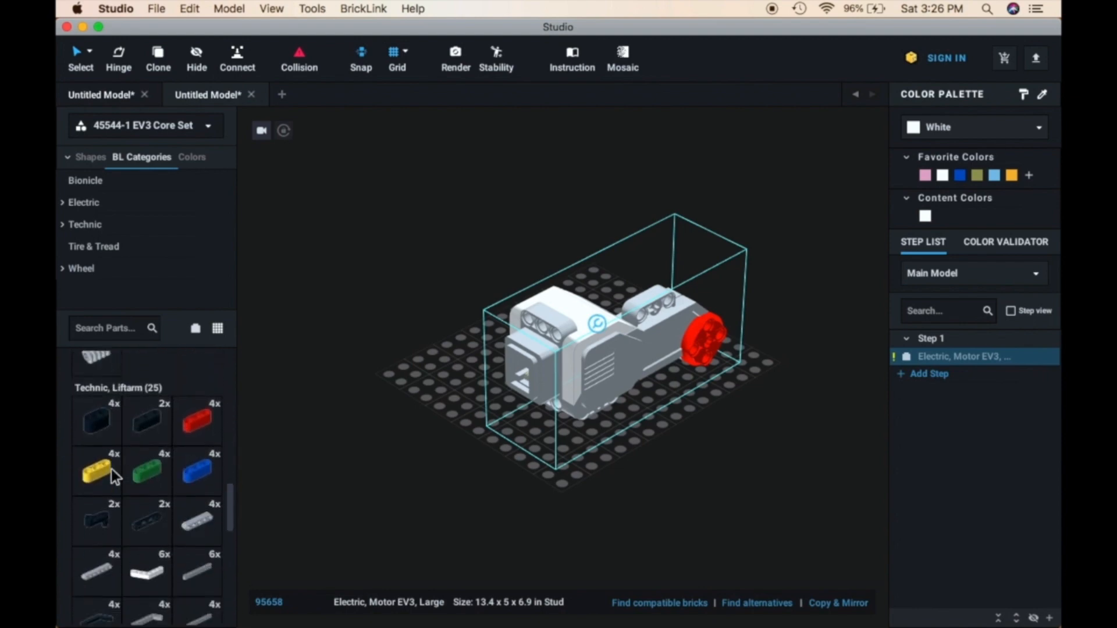
scroll(110, 469, down, 6)
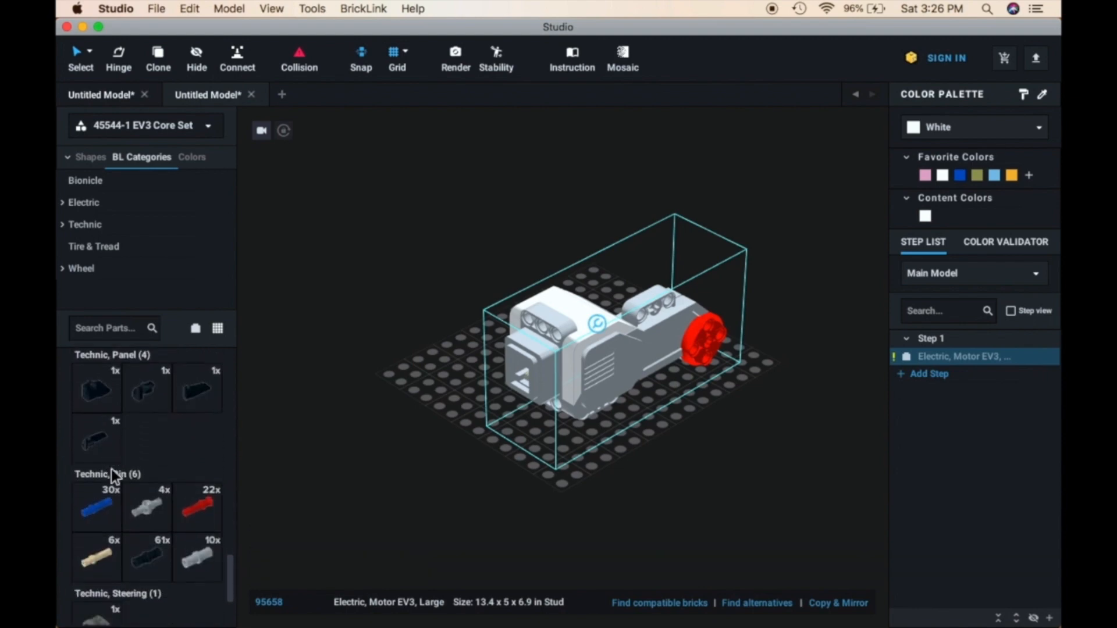
drag(100, 419, 684, 314)
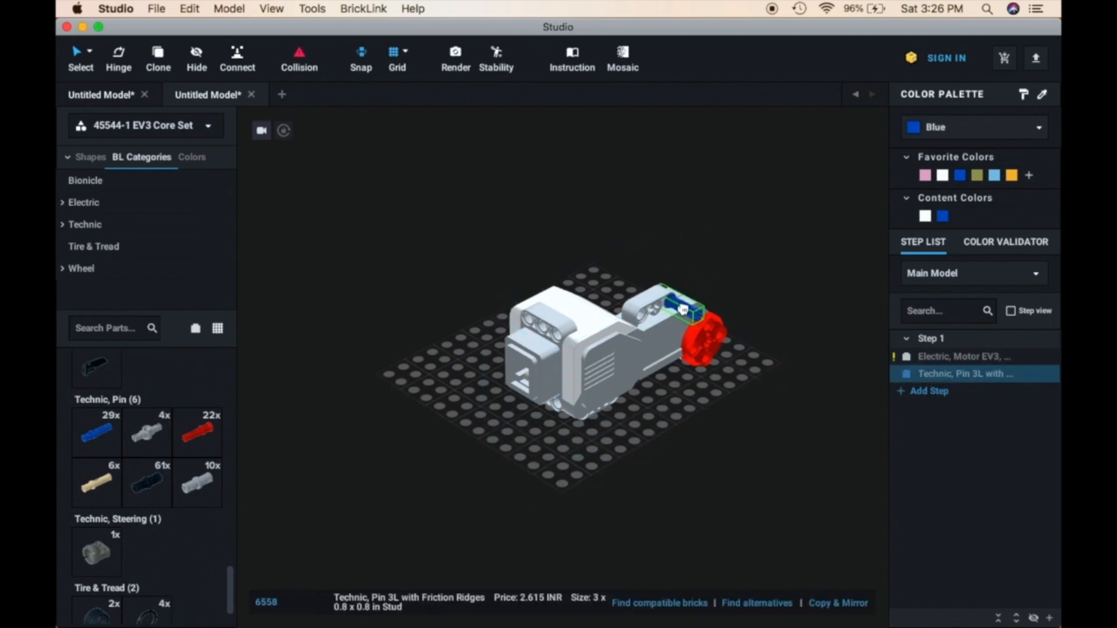
Examine the motor and the blue pin listed under Step 1 by selecting each in turn
click(711, 452)
click(932, 357)
click(954, 337)
click(956, 356)
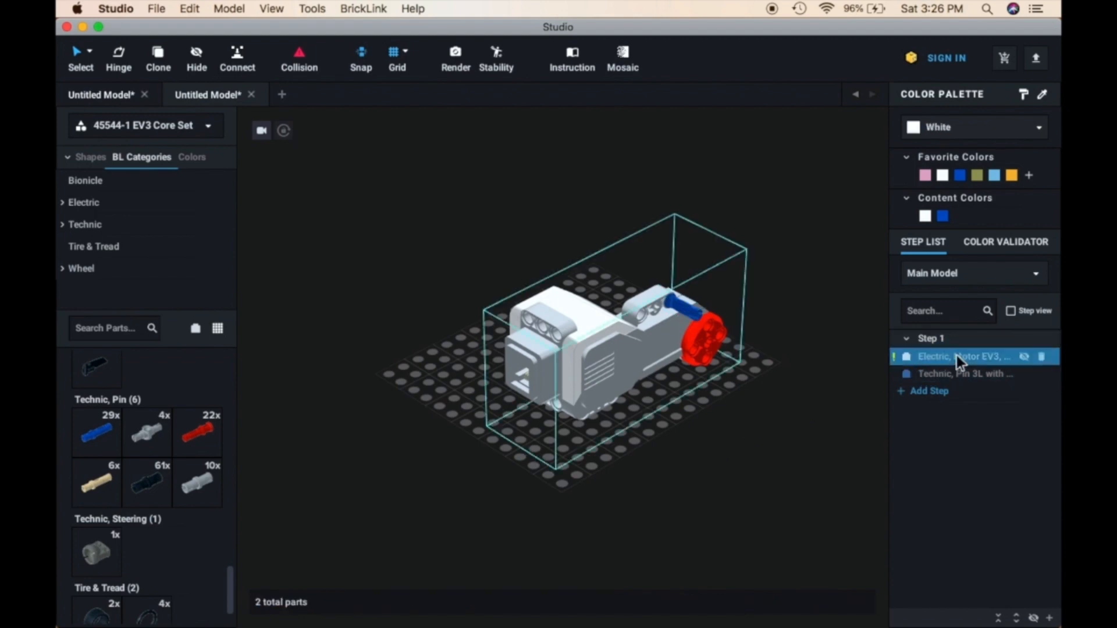
click(960, 373)
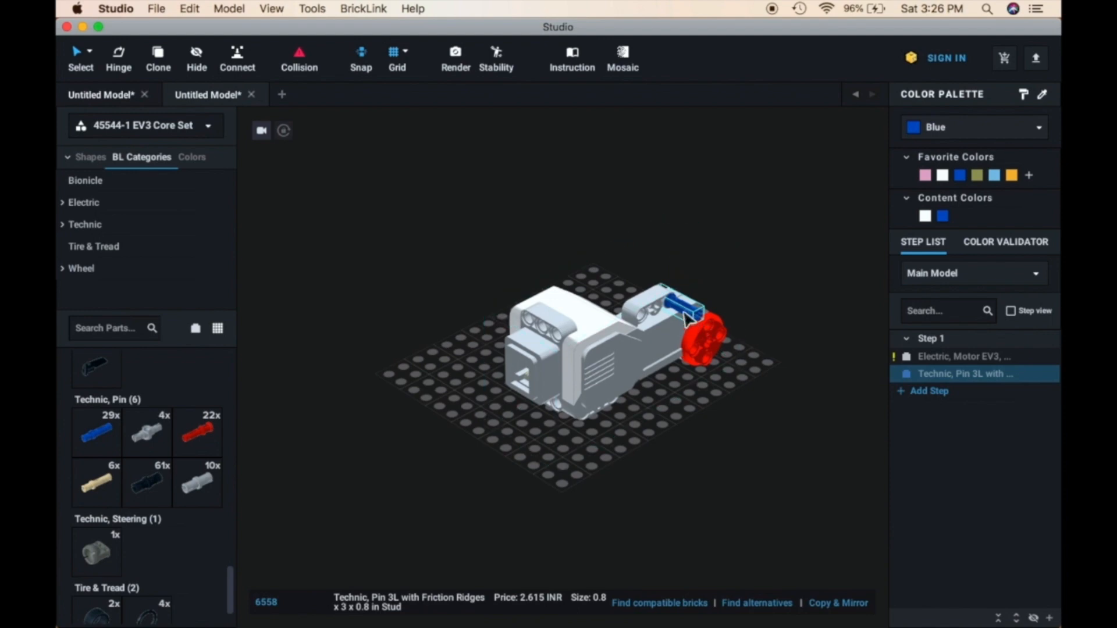
click(753, 443)
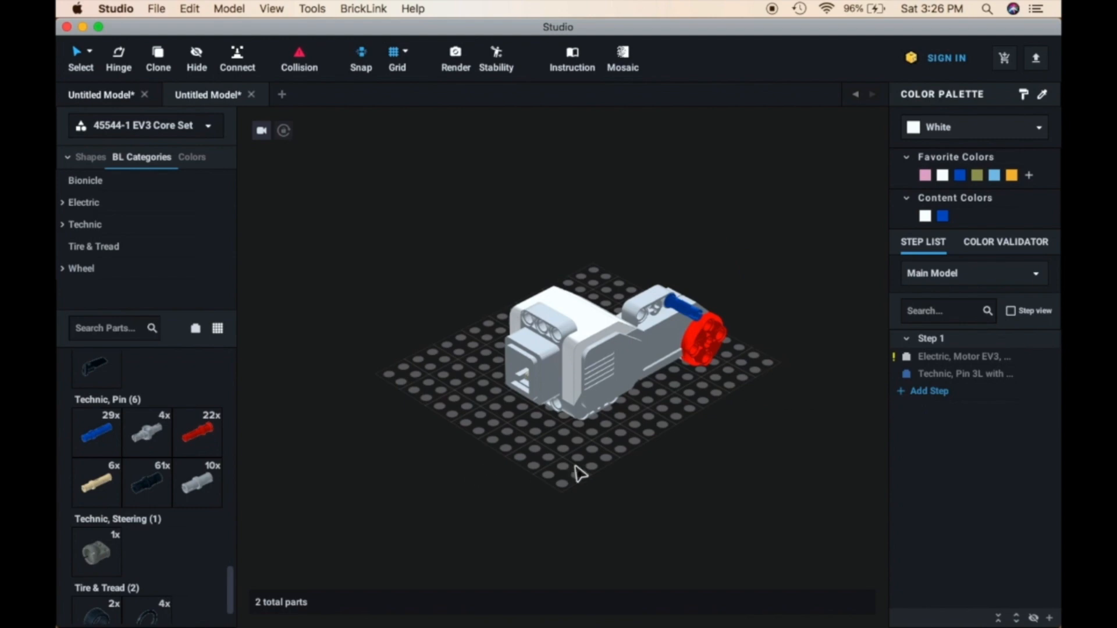
Add a second building step and move the blue 3L pin from Step 1 into it
click(644, 384)
click(929, 397)
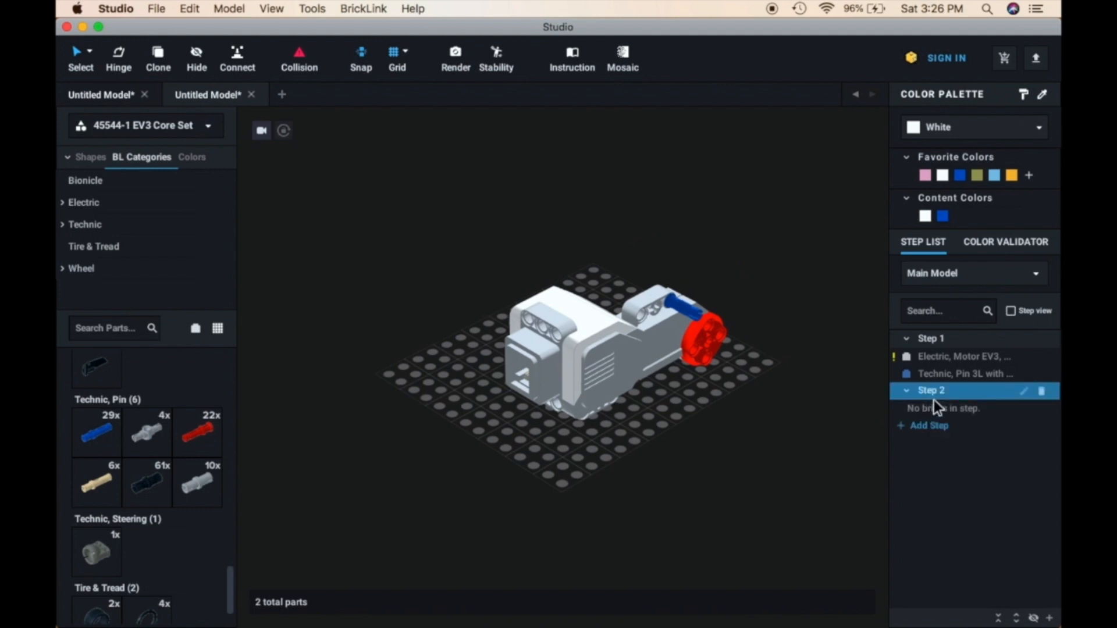
click(929, 378)
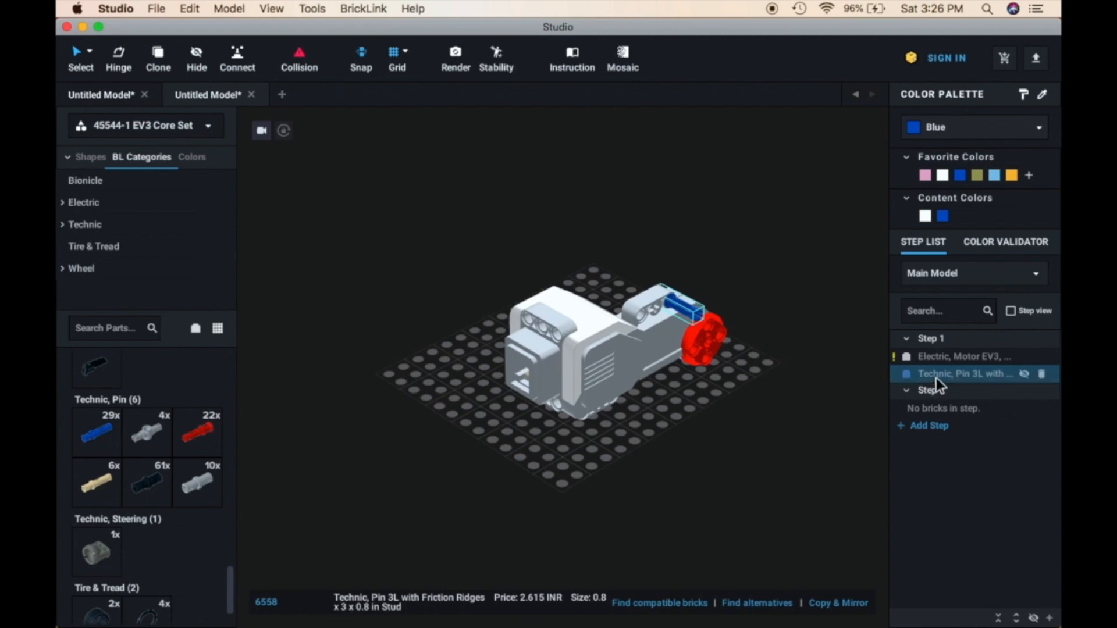
drag(937, 378, 933, 403)
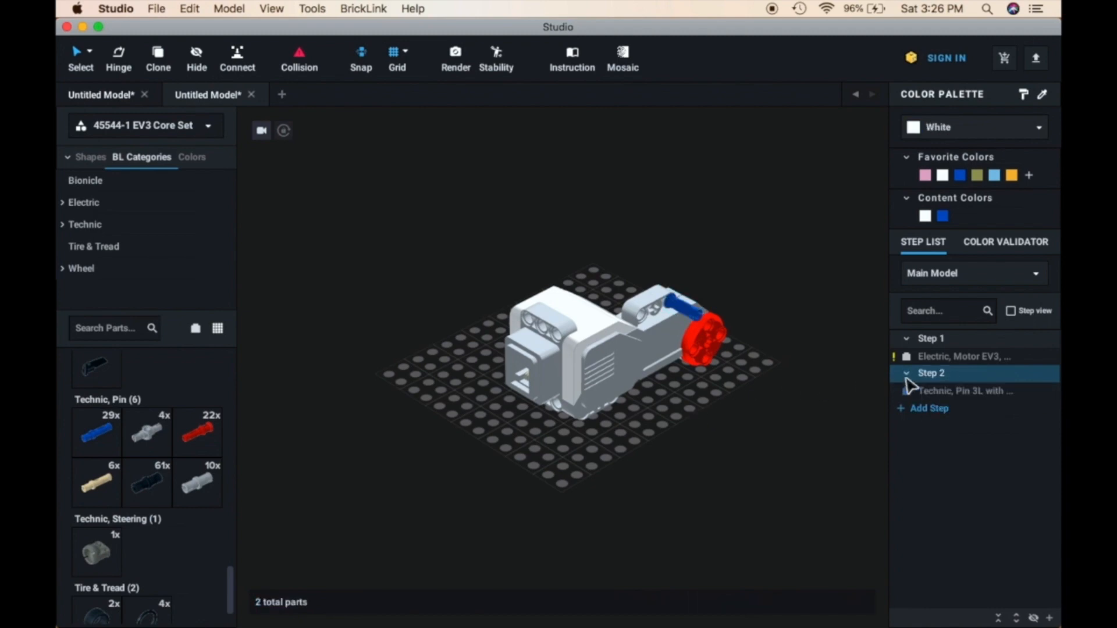
click(934, 392)
click(934, 393)
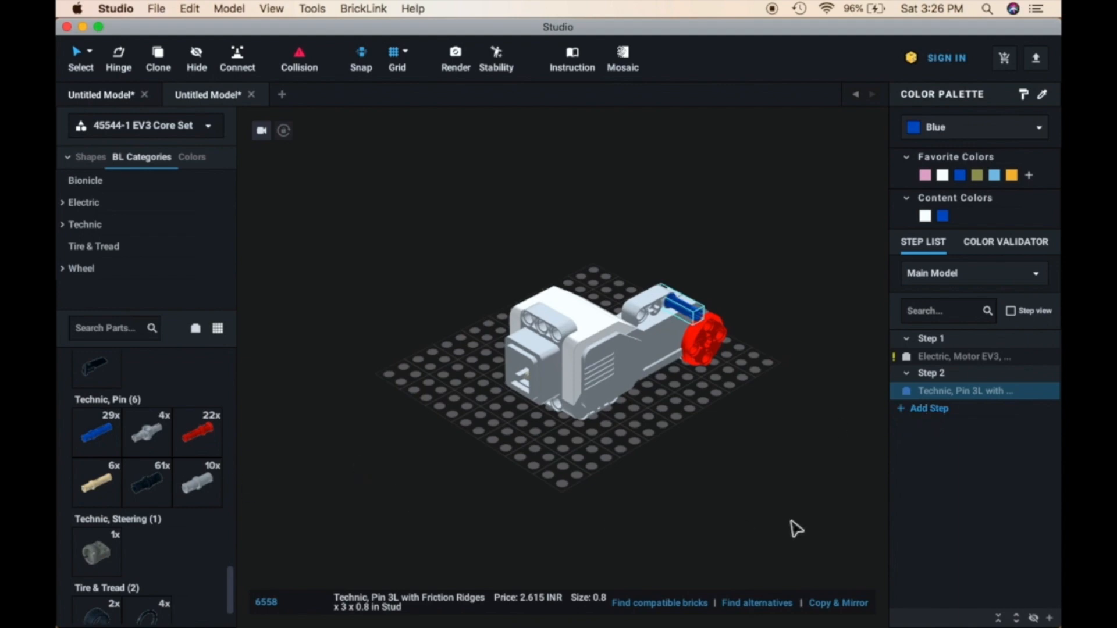
Add a third building step and look through the Core Set parts for the next piece
click(929, 409)
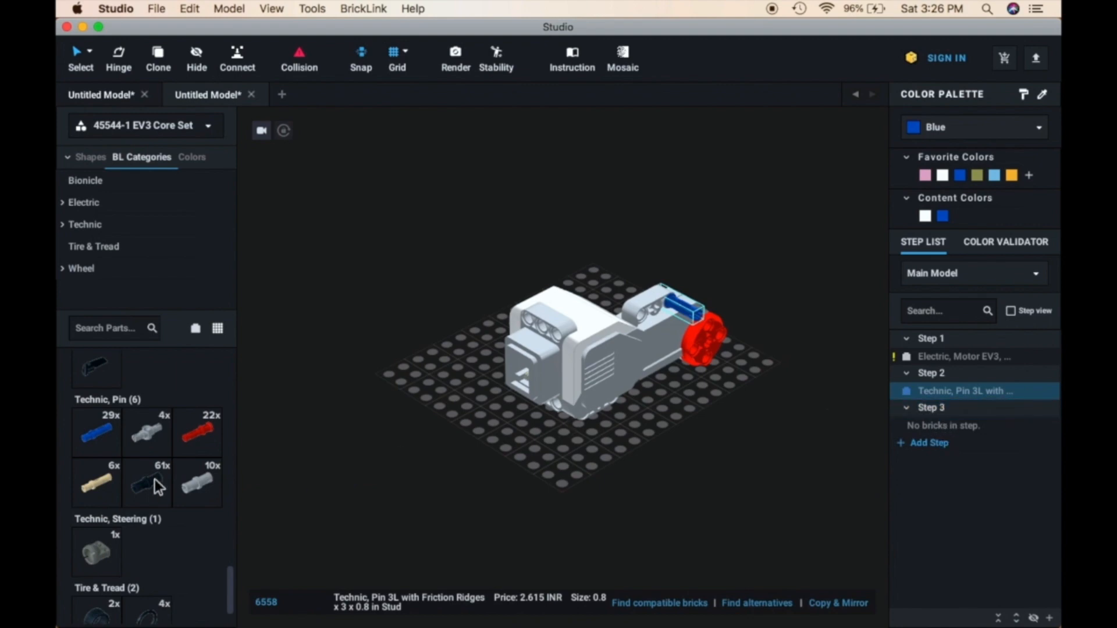
scroll(155, 479, down, 3)
scroll(155, 480, up, 5)
scroll(154, 479, up, 8)
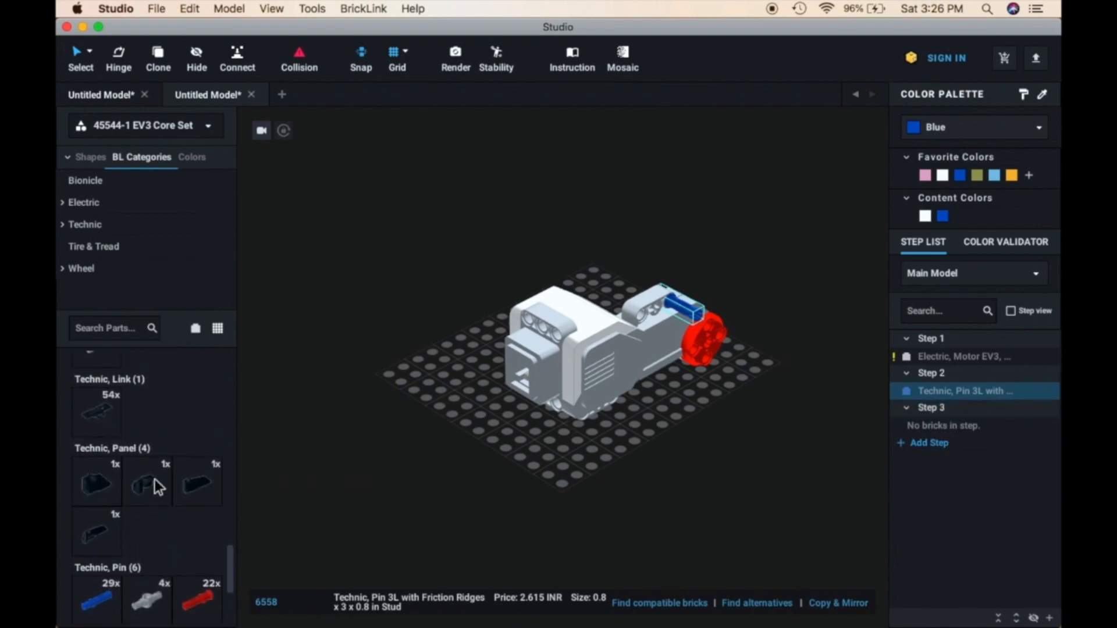
scroll(155, 481, up, 2)
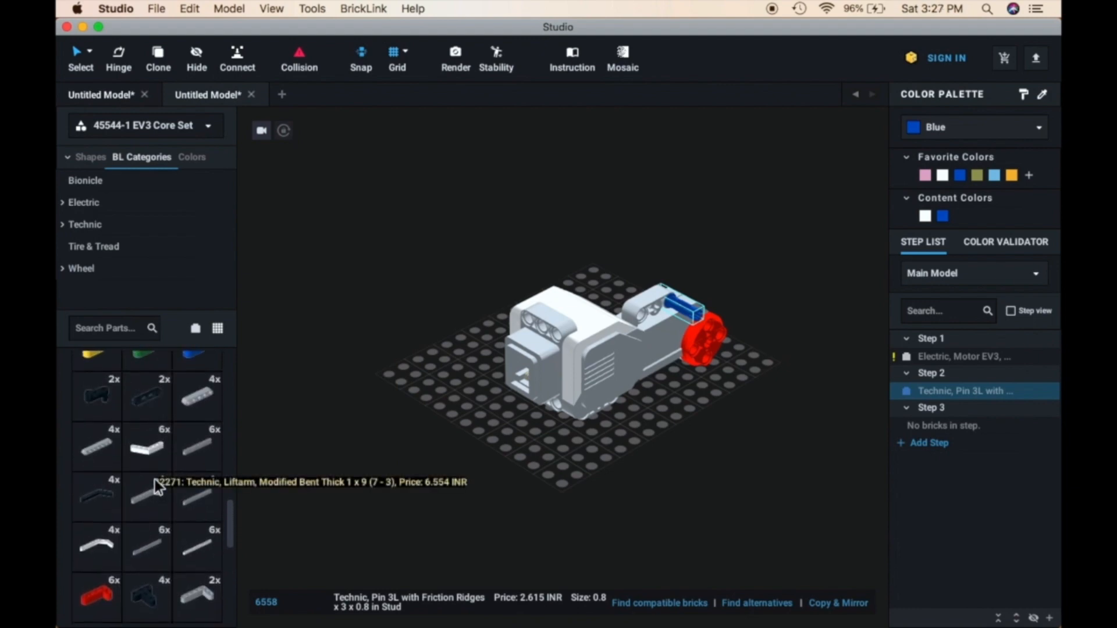
scroll(154, 479, up, 5)
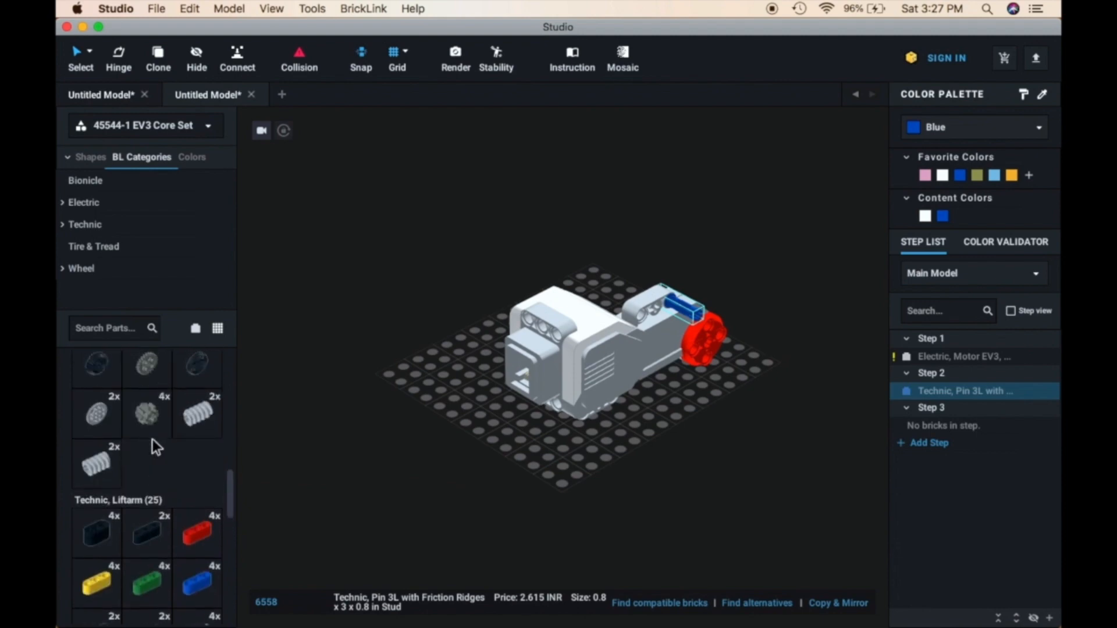
Search the parts for "axle" and place a black Technic Axle 4L through the motor beam's hole nearest the white housing
click(108, 327)
text(ax)
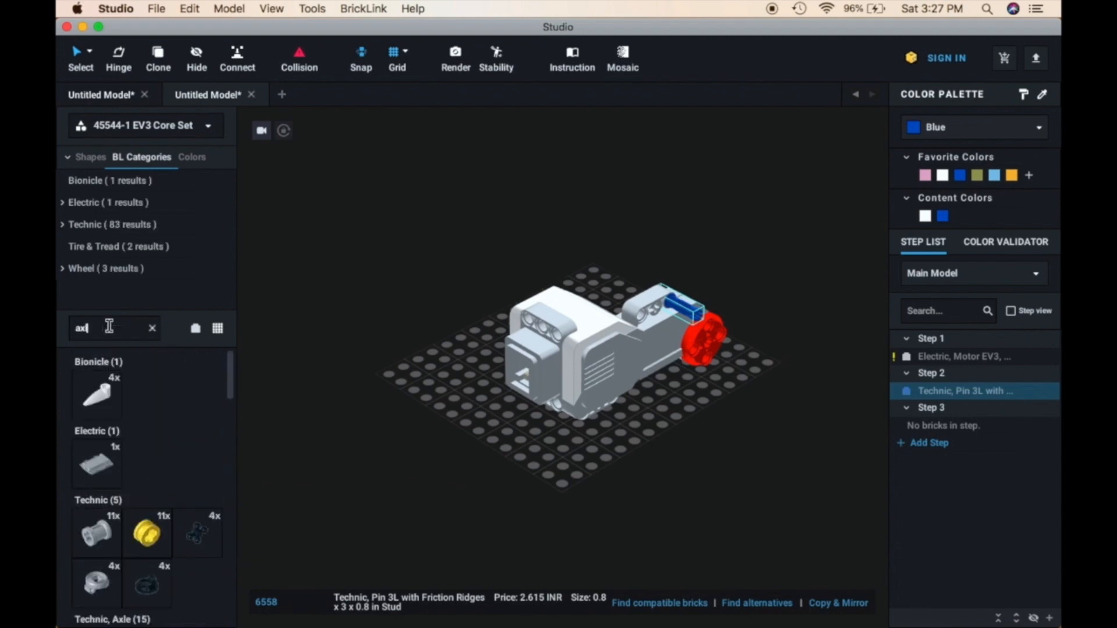
text(le)
scroll(145, 511, down, 2)
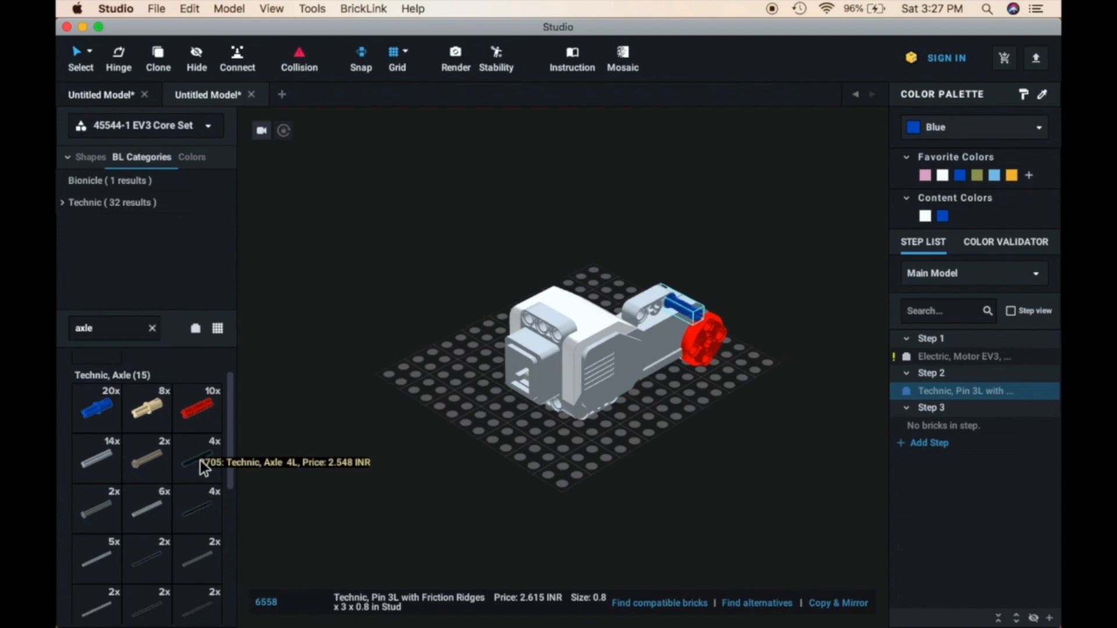
drag(200, 459, 639, 329)
key(Right)
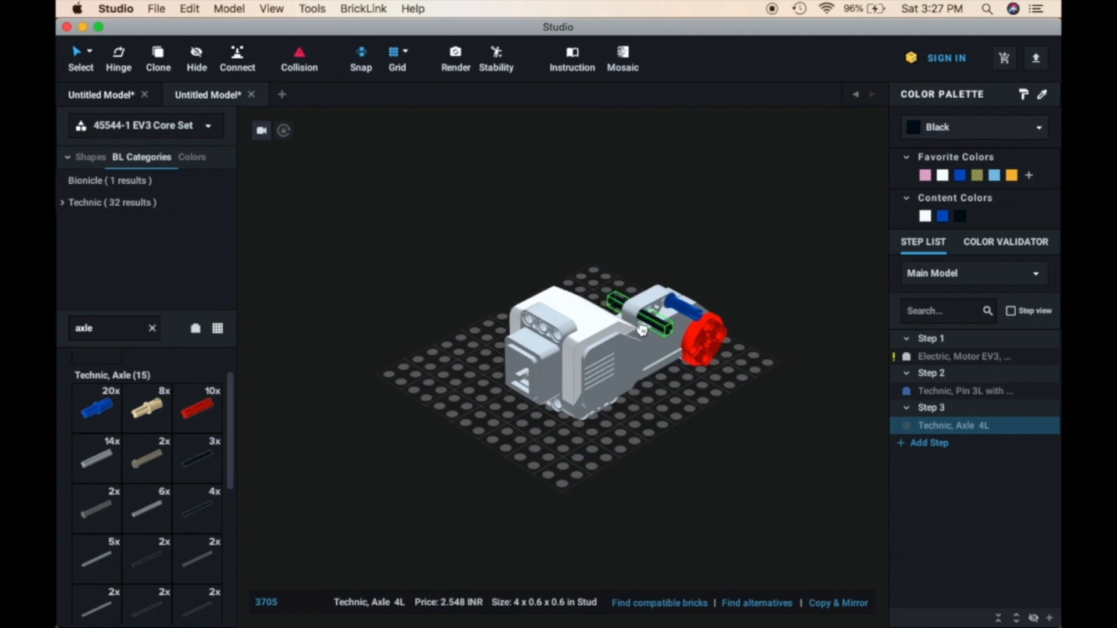
click(655, 511)
mouse_move(655, 511)
right_down()
mouse_move(668, 528)
mouse_move(642, 523)
right_up()
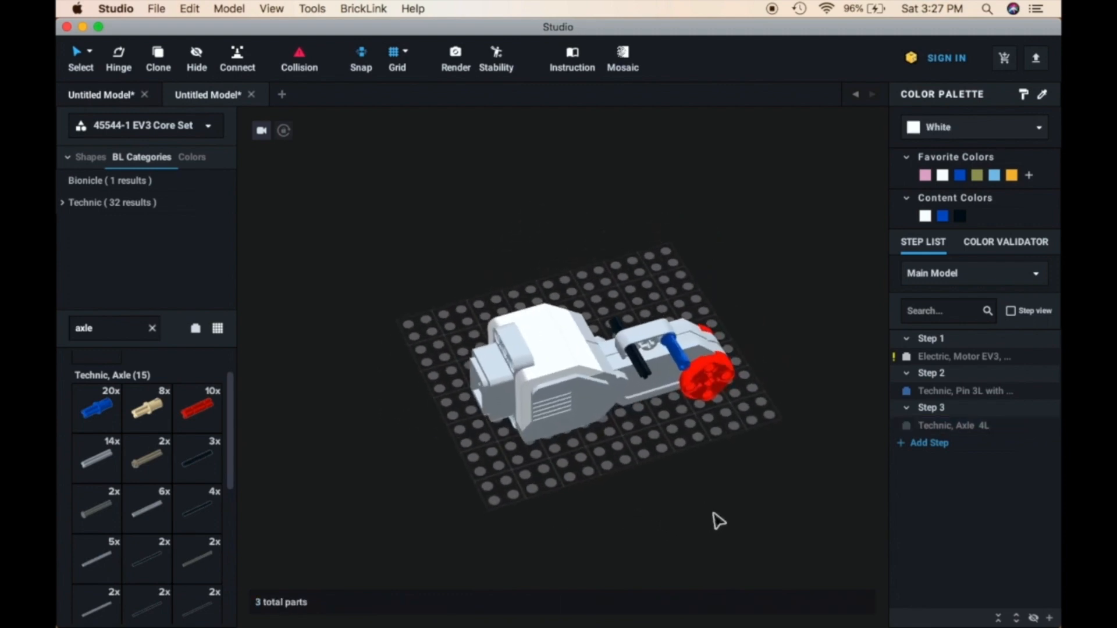
Add a fourth building step and fit a red Technic Axle Connector 2L on the black axle's end opposite the blue pin
click(925, 443)
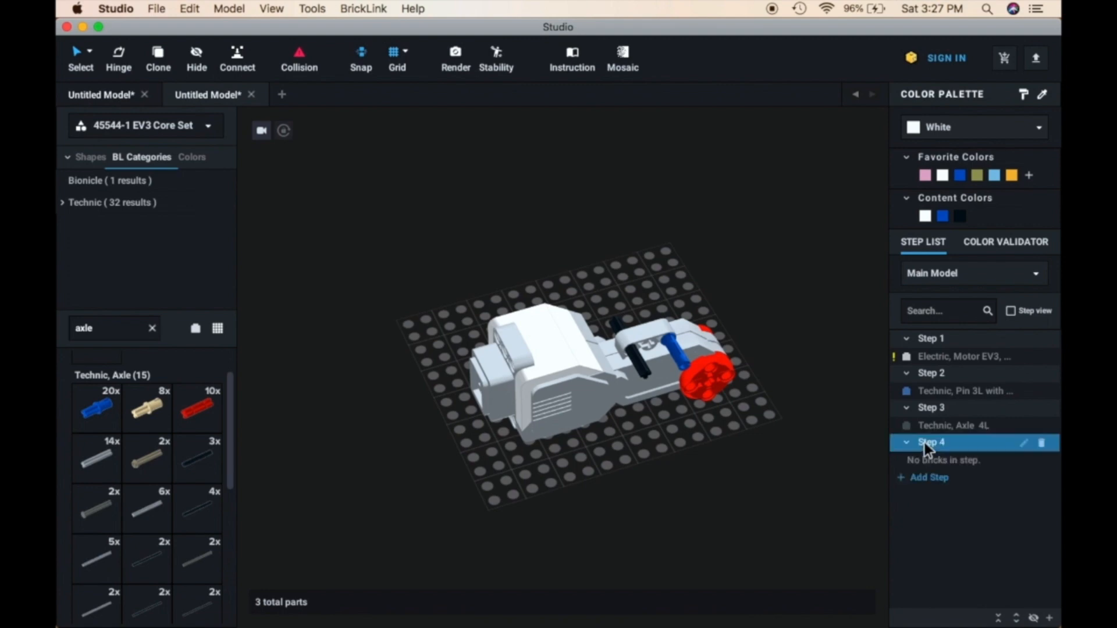
scroll(151, 491, down, 5)
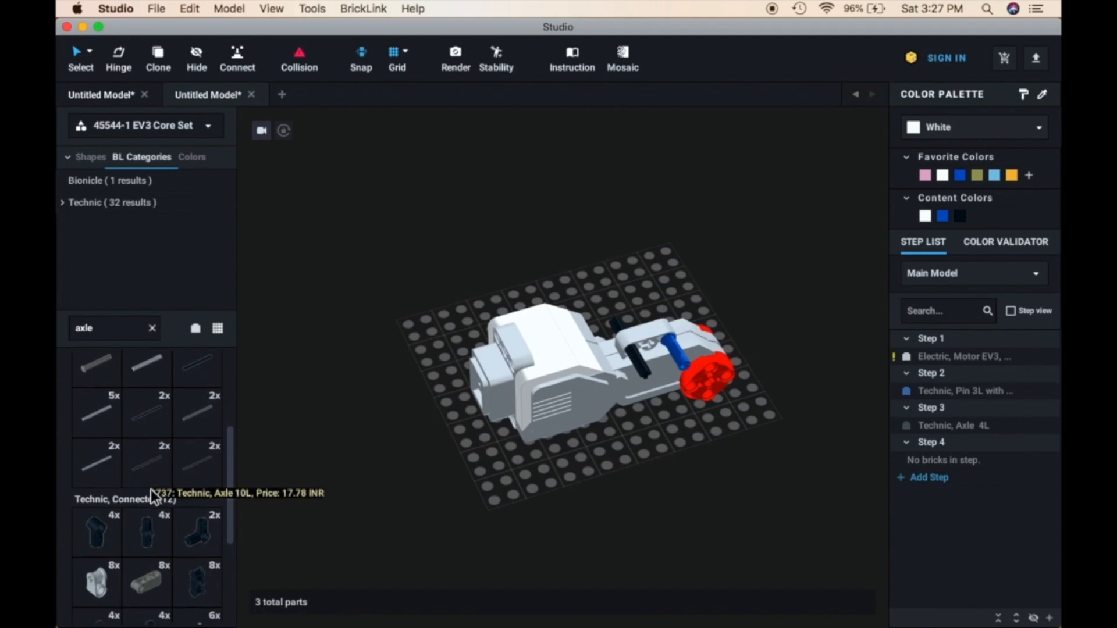
scroll(151, 490, down, 5)
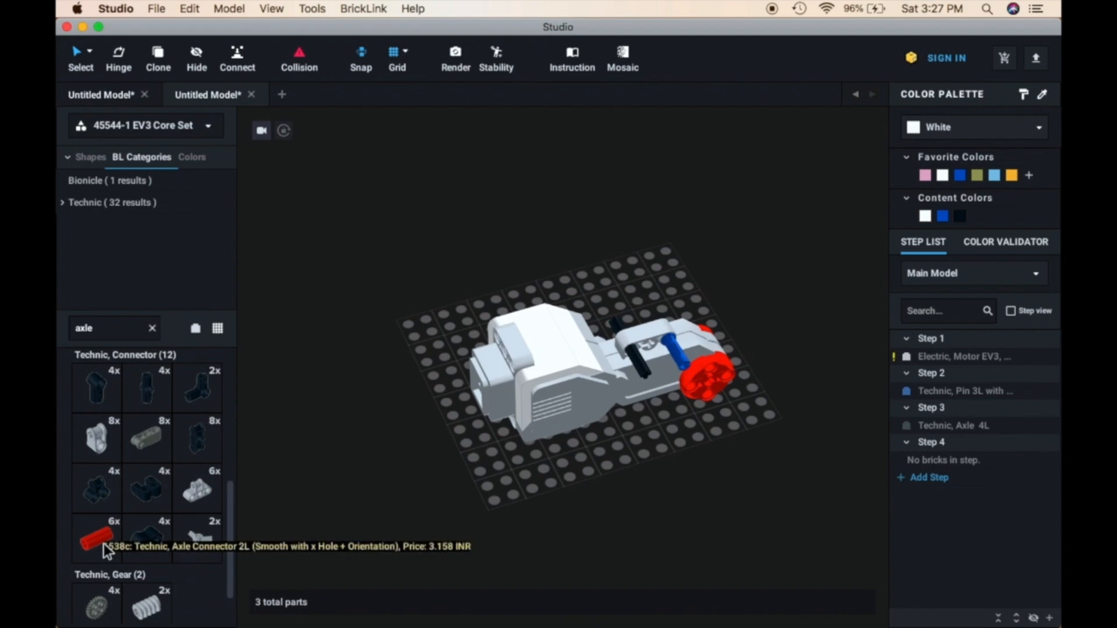
drag(104, 543, 392, 331)
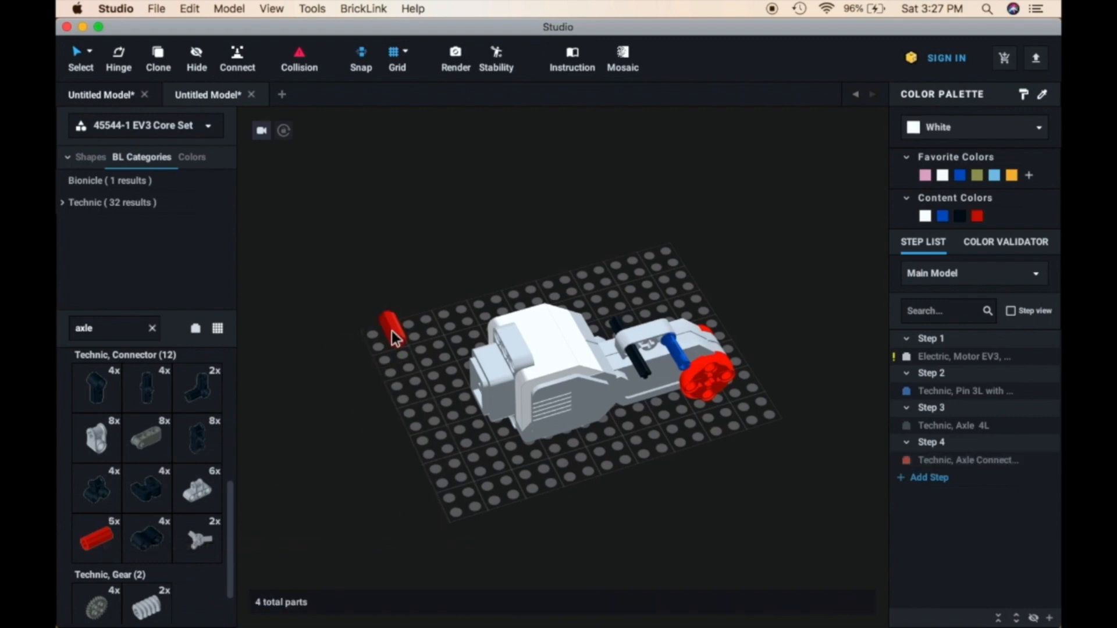
right_drag(392, 332, 447, 329)
drag(441, 485, 592, 290)
click(498, 329)
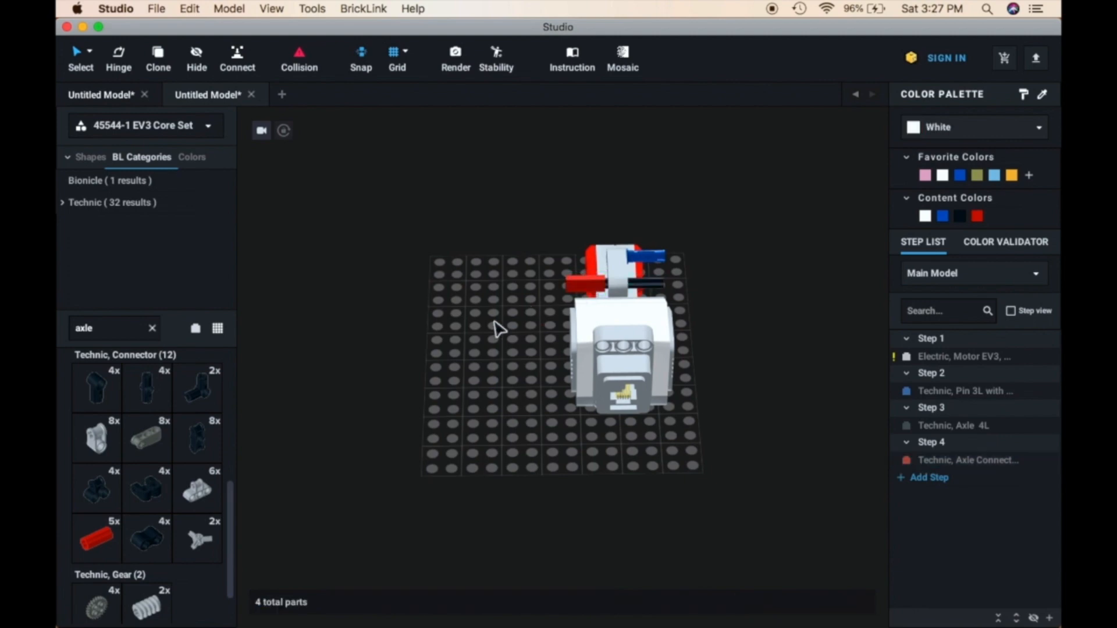
Select the red axle connector and examine up close how it sits on the black axle
scroll(497, 329, up, 5)
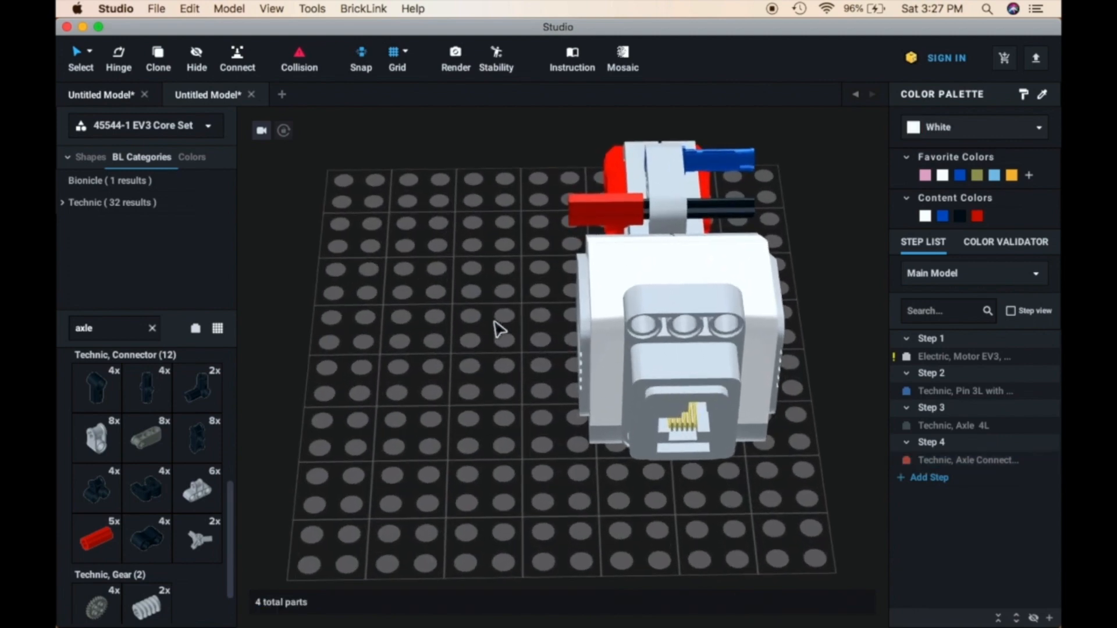
middle_drag(424, 400, 414, 406)
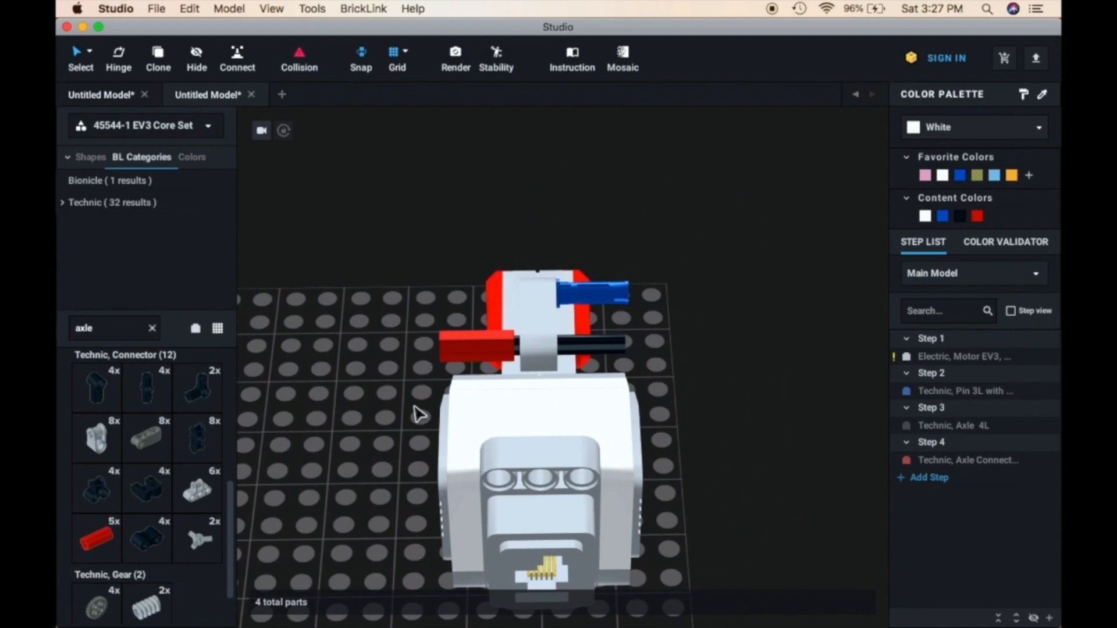
scroll(418, 414, up, 1)
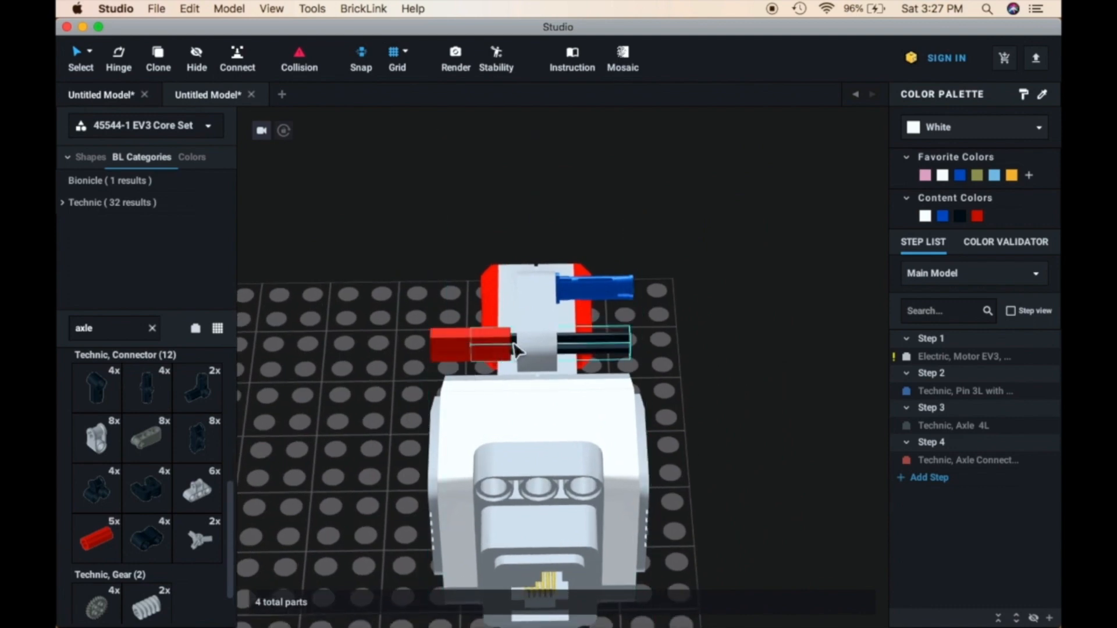
click(474, 348)
mouse_move(474, 348)
mouse_down()
mouse_move(428, 351)
mouse_move(472, 350)
mouse_move(462, 350)
mouse_up()
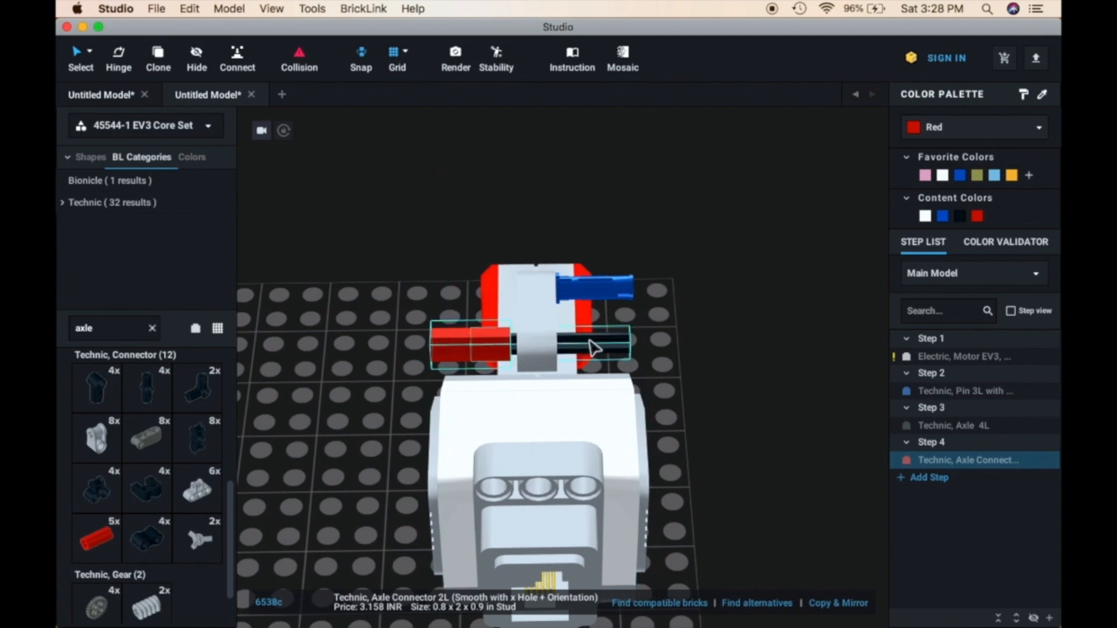
Slide the black axle further through the motor beam and move the red axle connector up against the beam
click(596, 345)
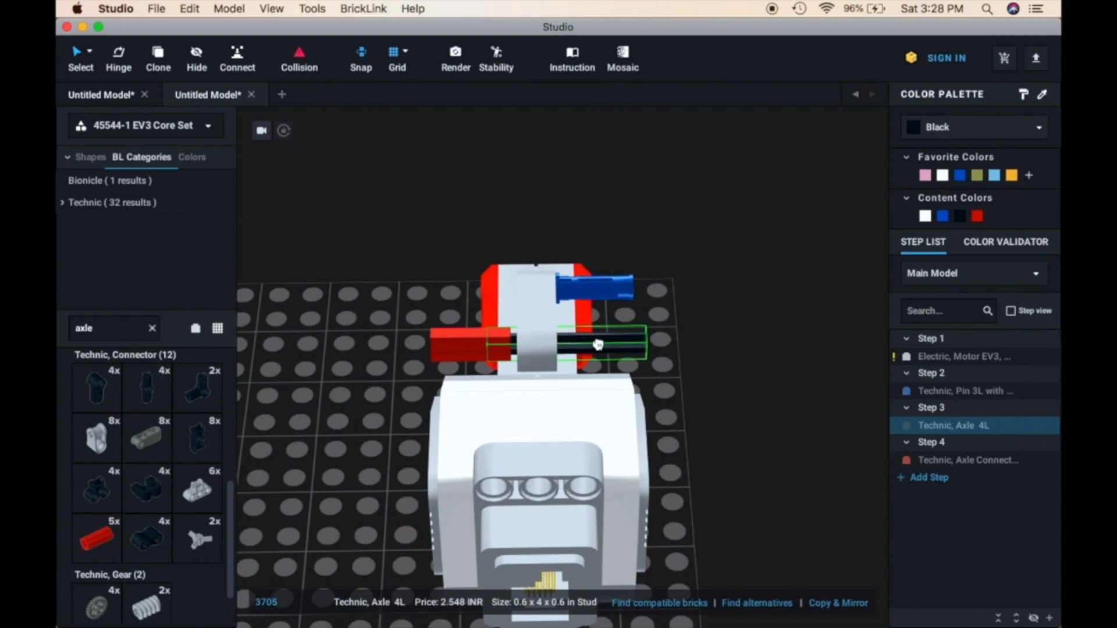
click(717, 404)
click(463, 348)
drag(463, 348, 490, 354)
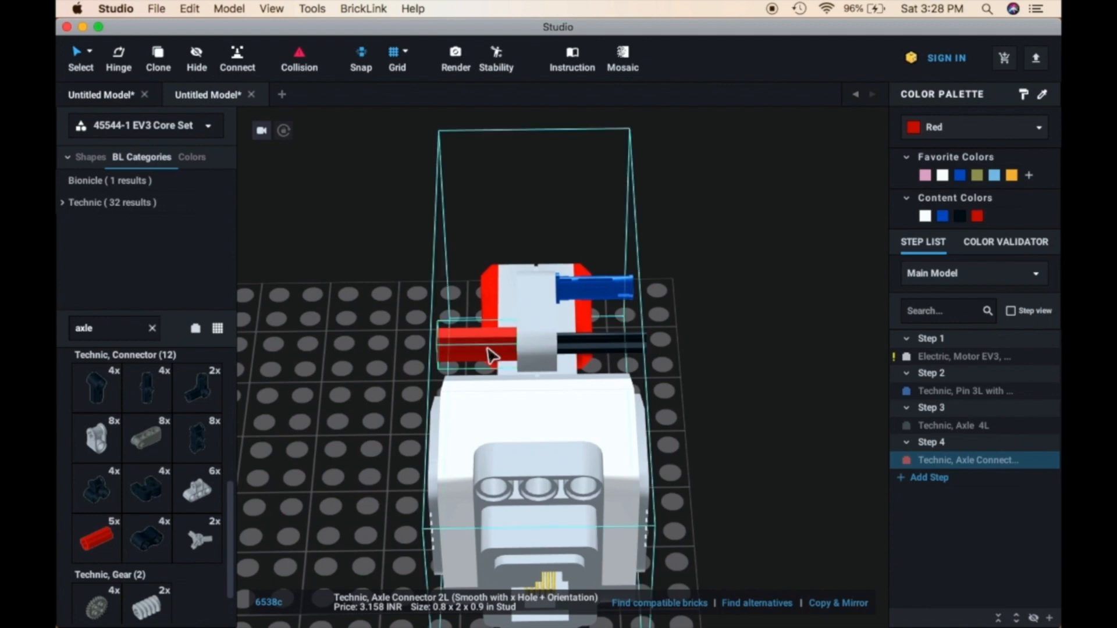
Examine the assembled motor from an angled view and go through its building steps in the step list
click(717, 297)
right_drag(718, 297, 706, 298)
scroll(712, 297, down, 2)
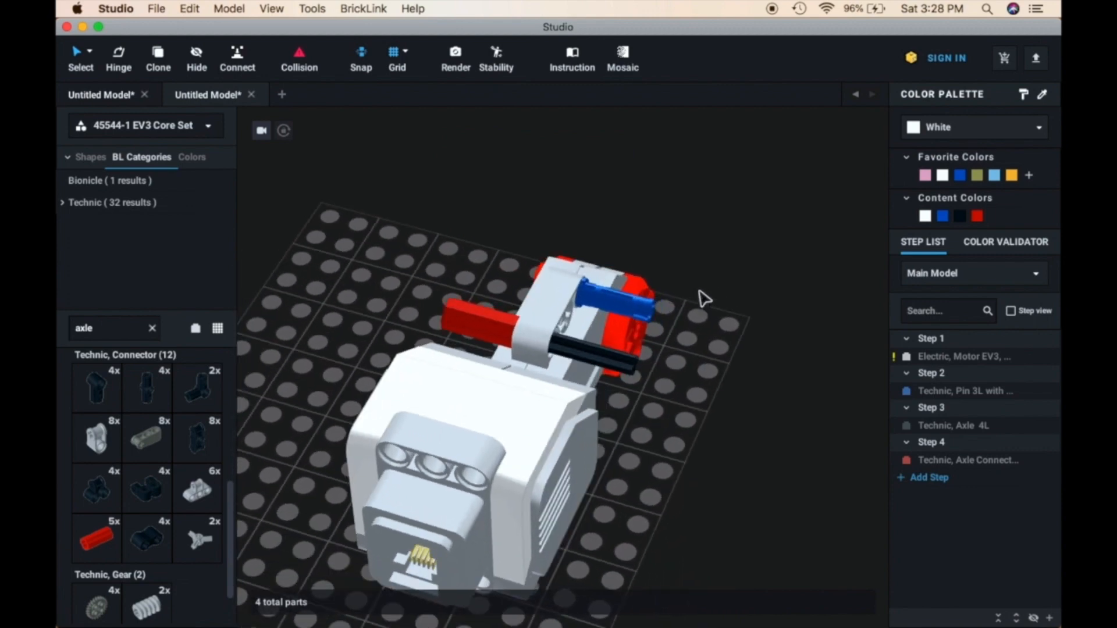
scroll(752, 394, down, 3)
scroll(753, 394, down, 3)
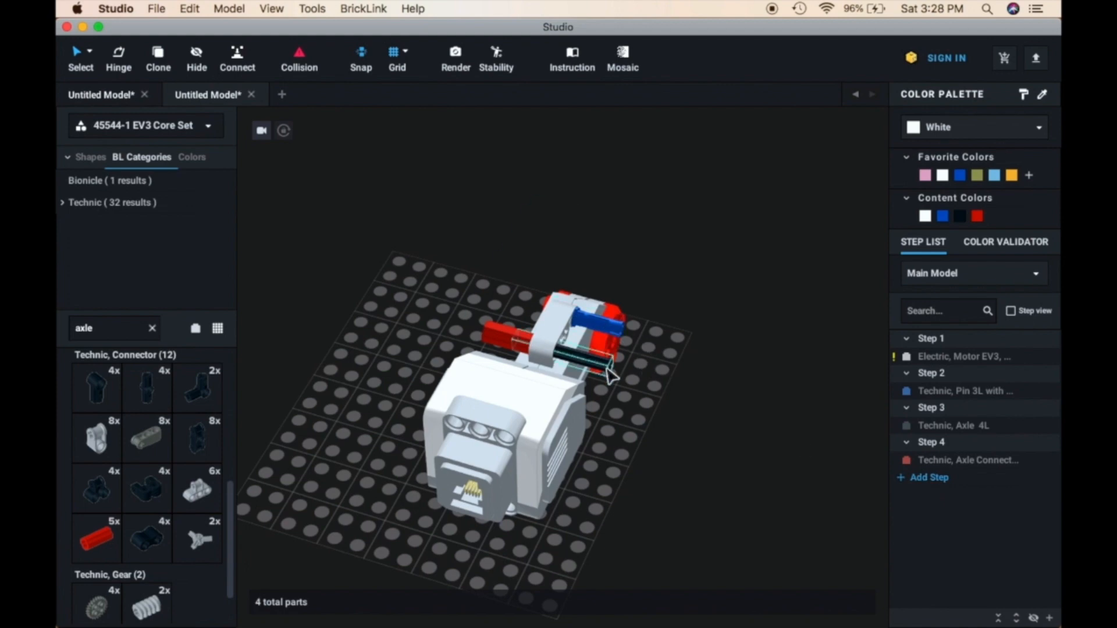
click(500, 342)
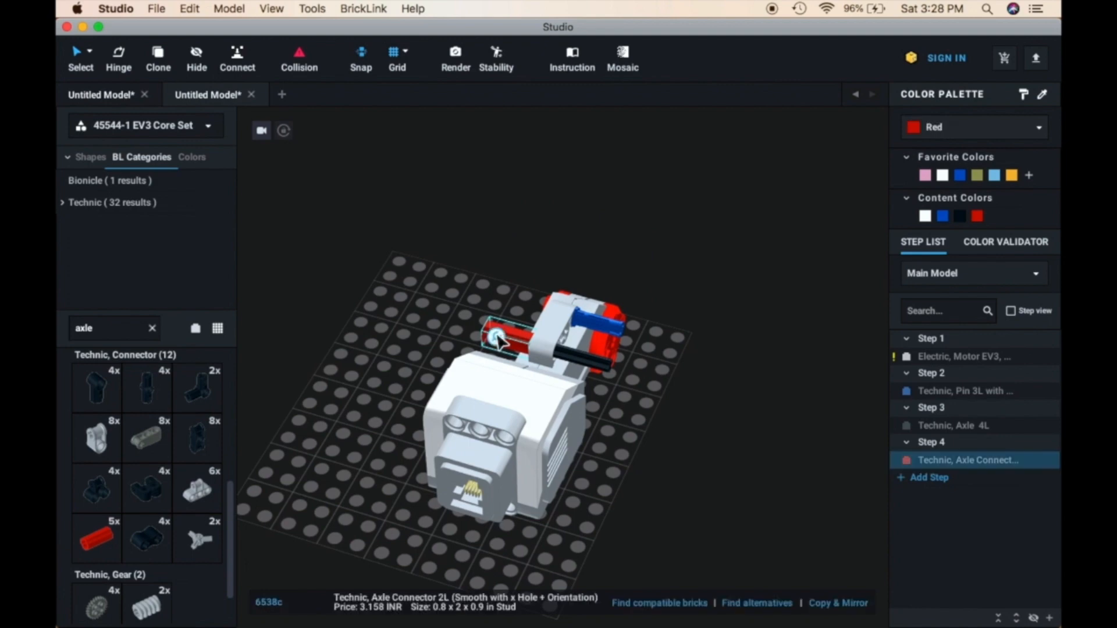
click(705, 411)
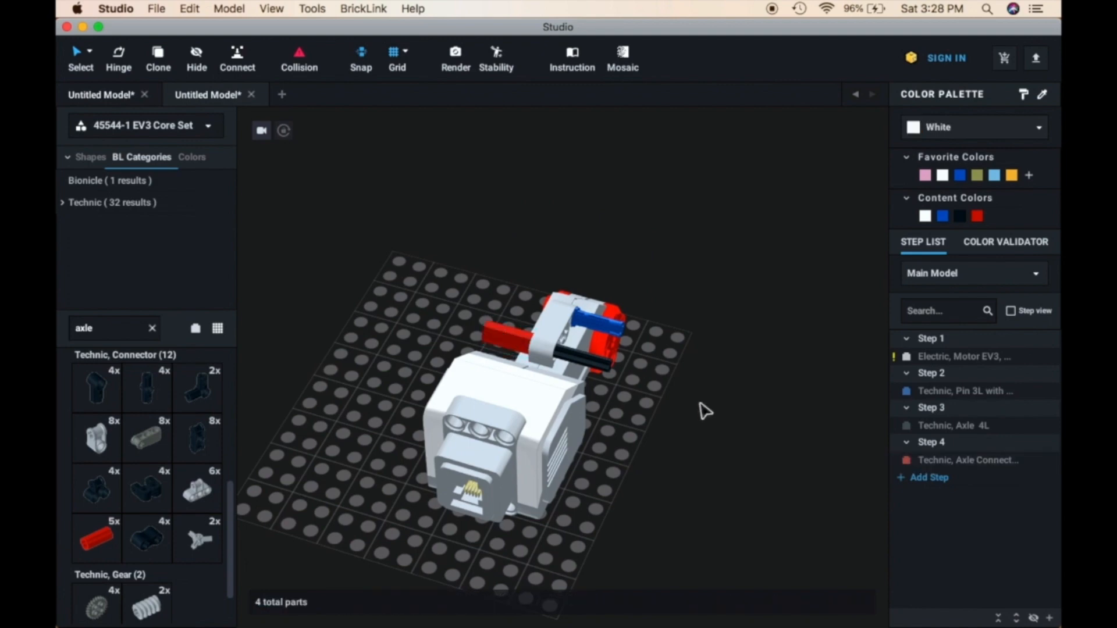
click(942, 370)
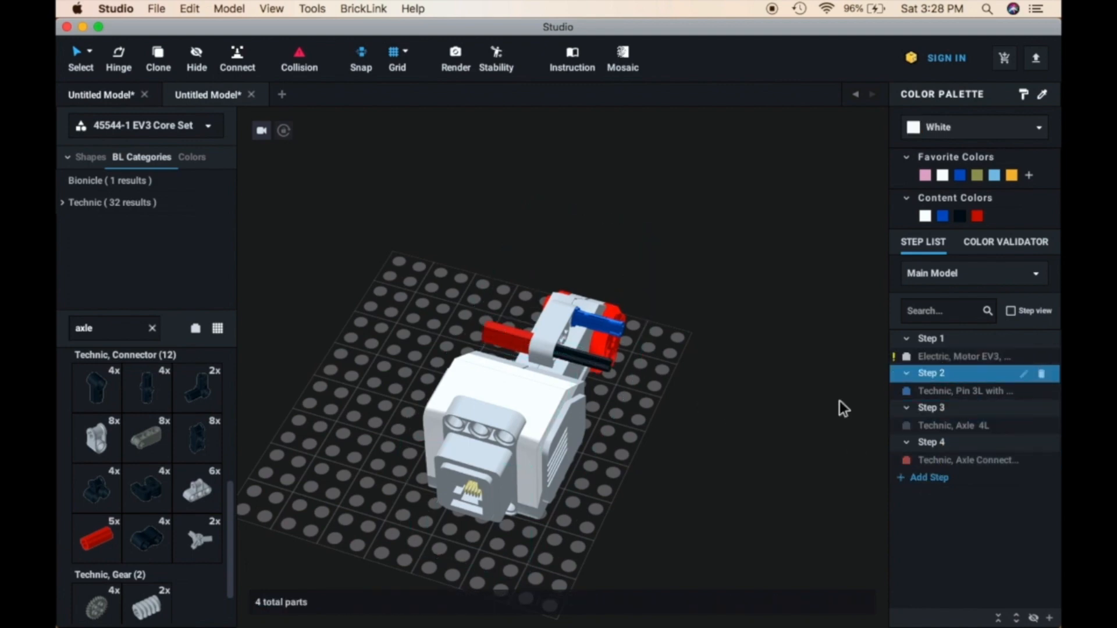
click(747, 425)
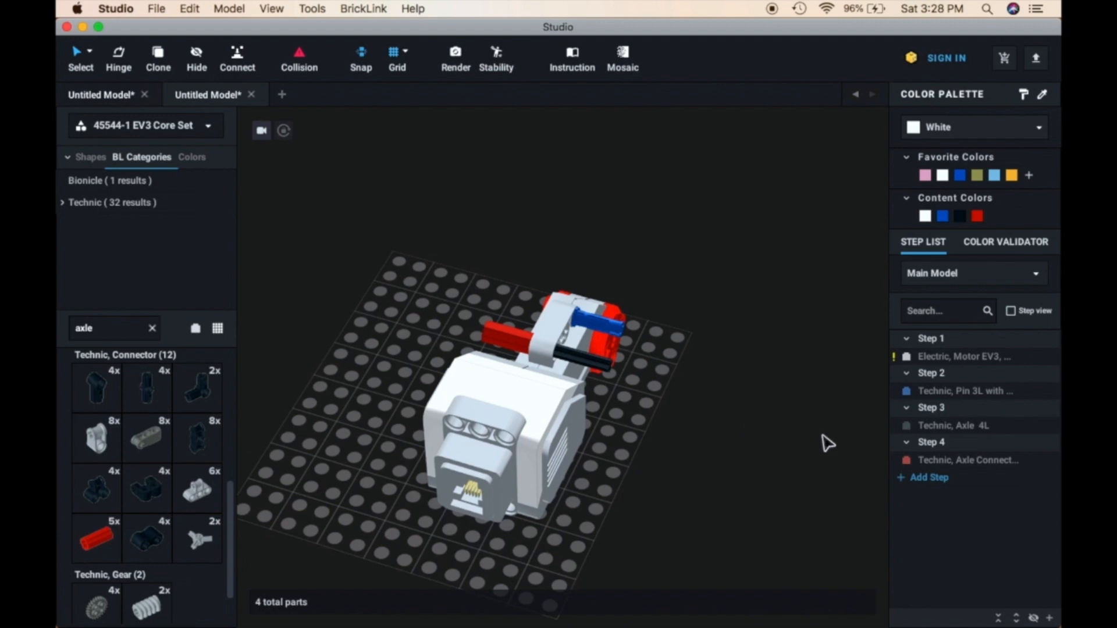
click(928, 415)
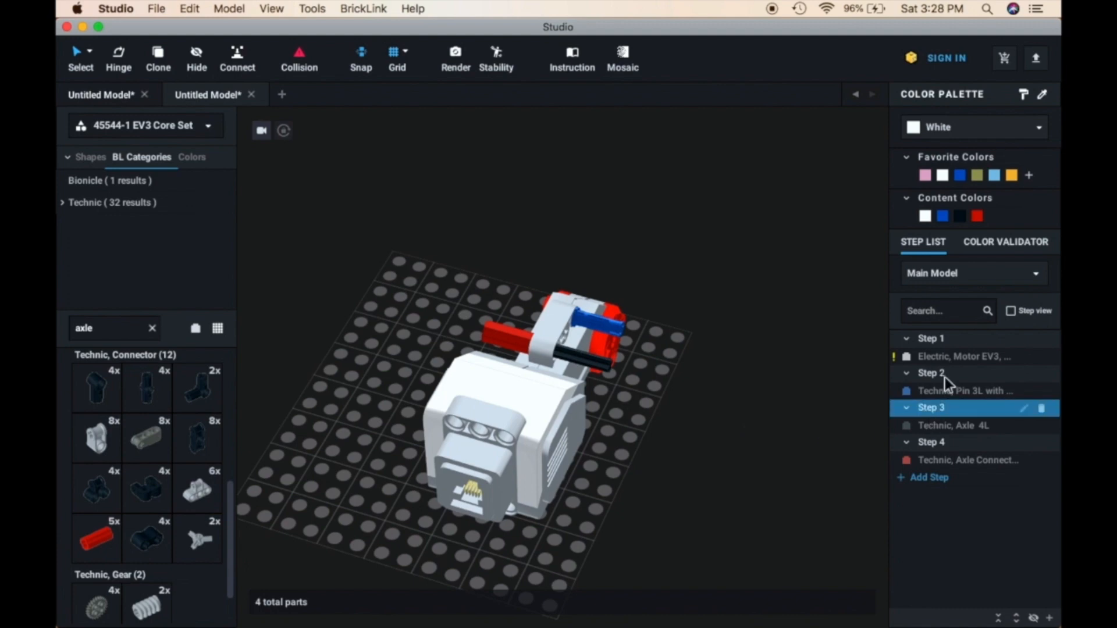
click(952, 337)
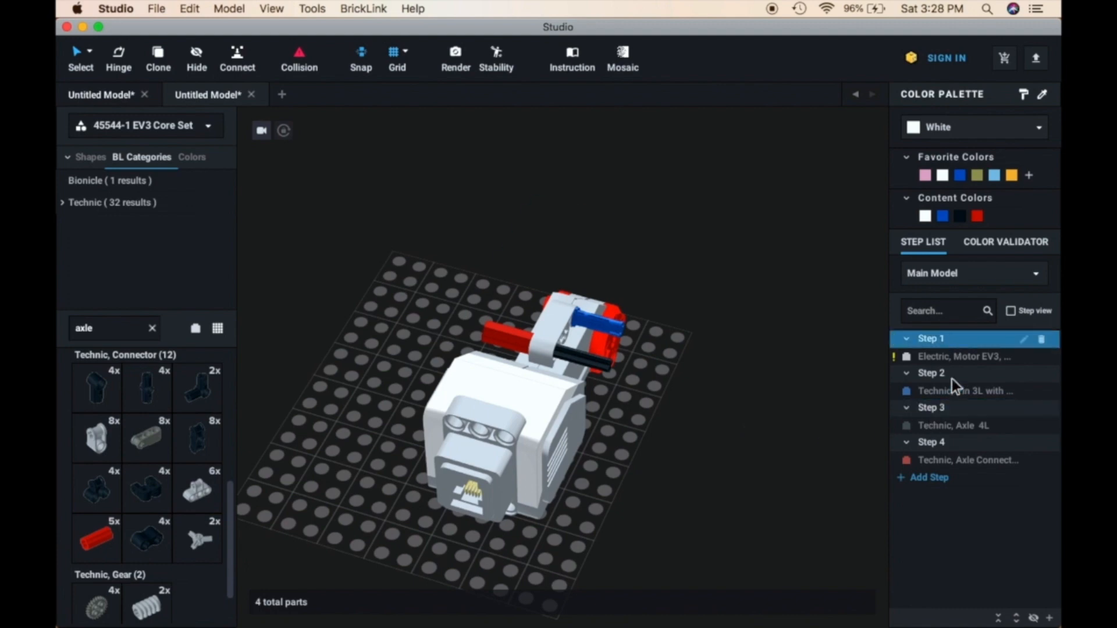
click(734, 338)
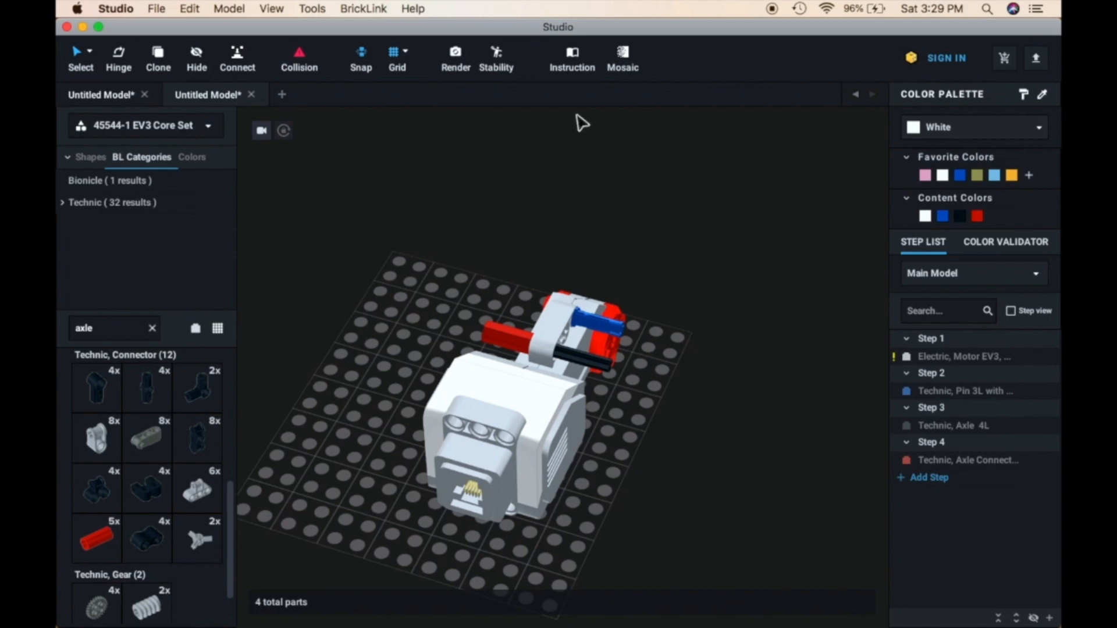
Switch the model to Instruction Maker mode and agree to save the changes in the other tabs
click(572, 58)
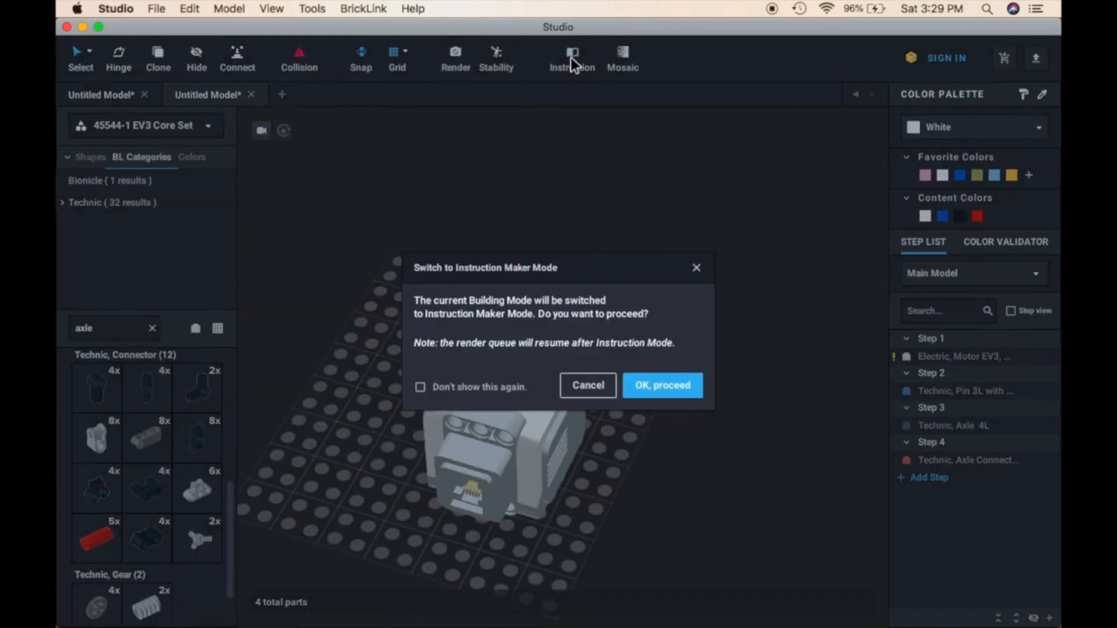
click(668, 385)
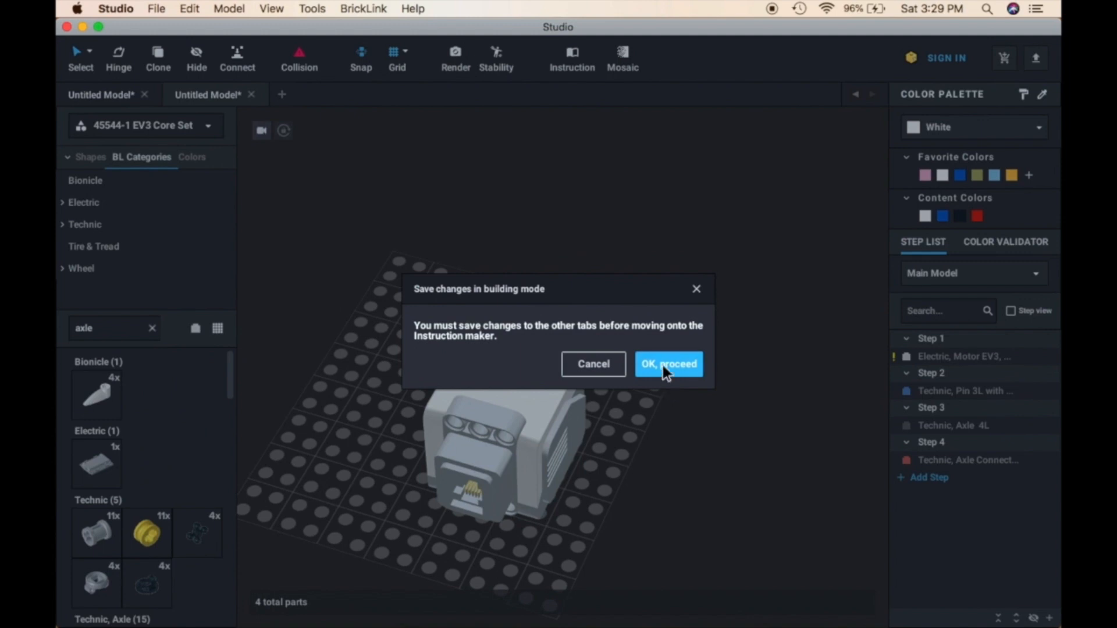
click(663, 366)
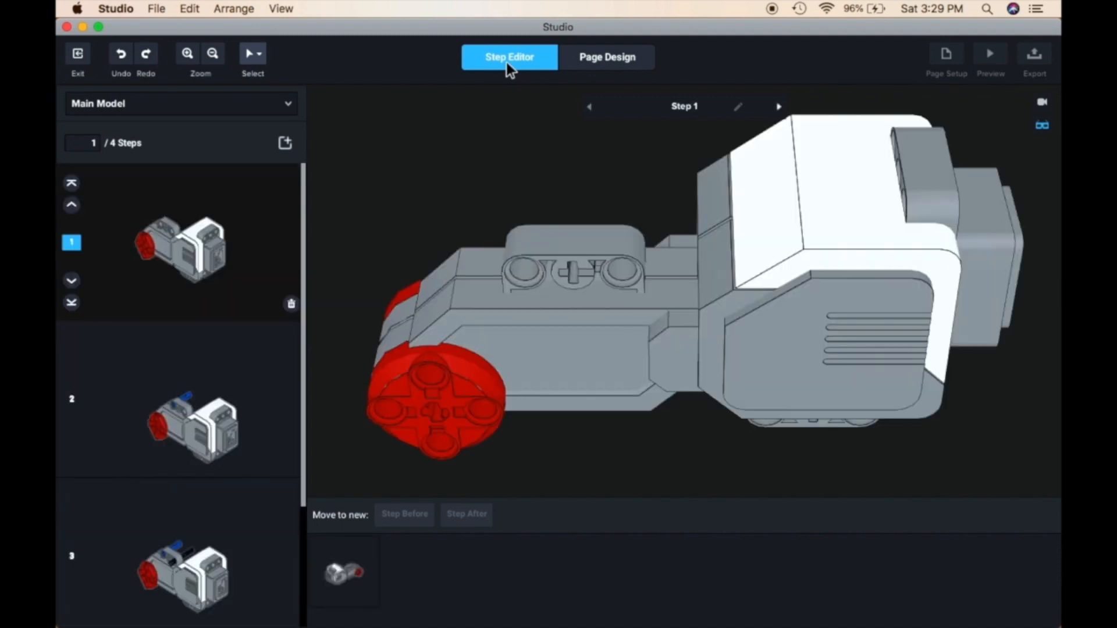
Review the instruction steps in the Step Editor and check which part each one adds
scroll(235, 460, down, 1)
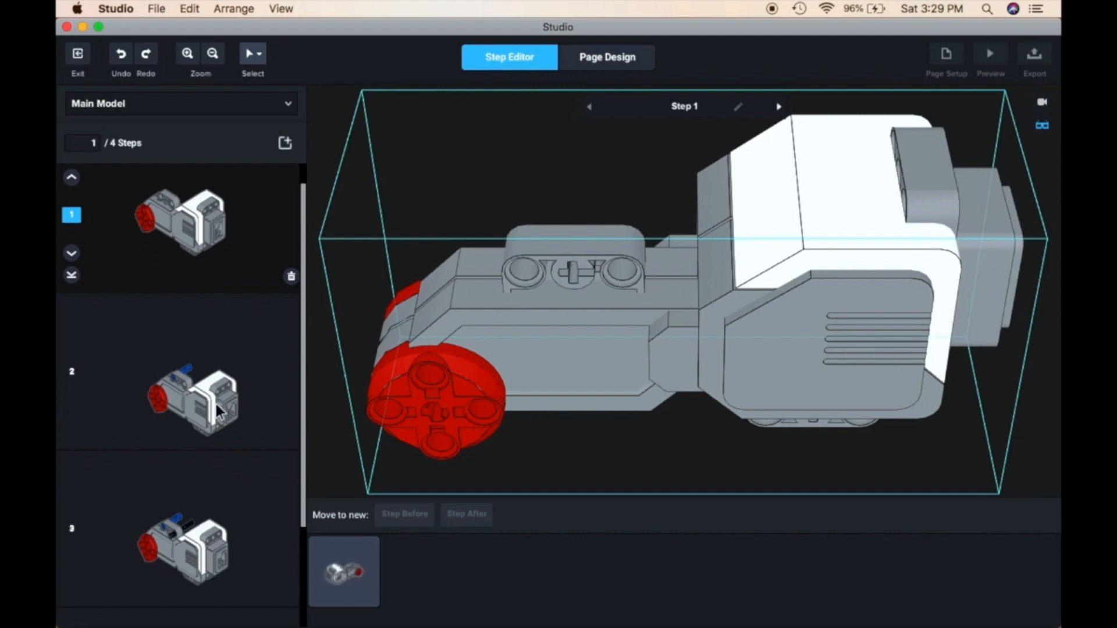
scroll(216, 405, down, 1)
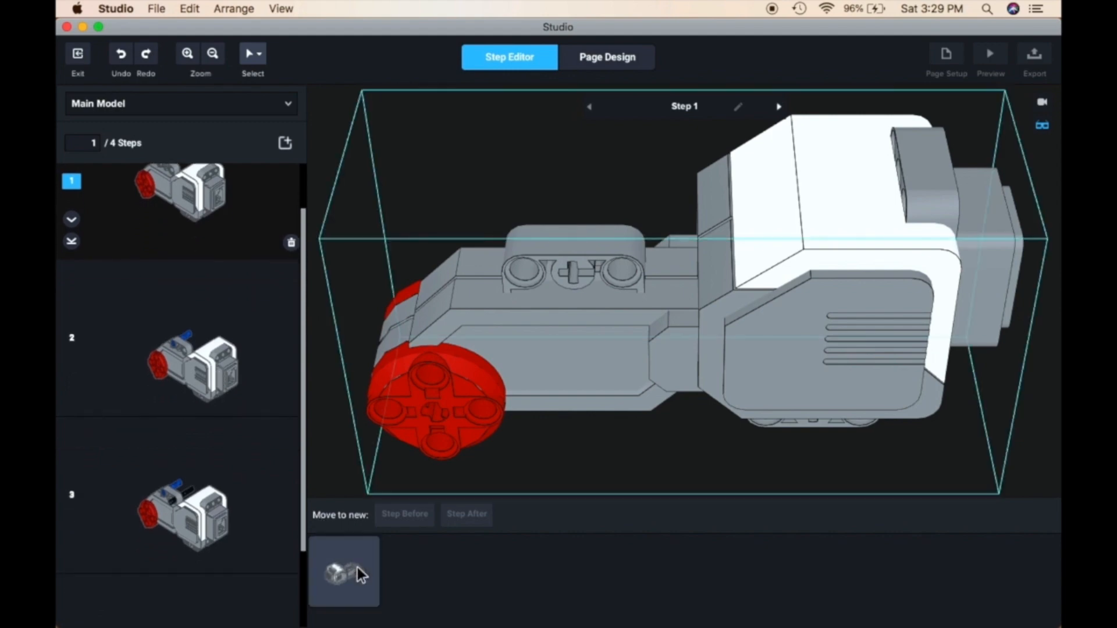
click(177, 316)
click(141, 482)
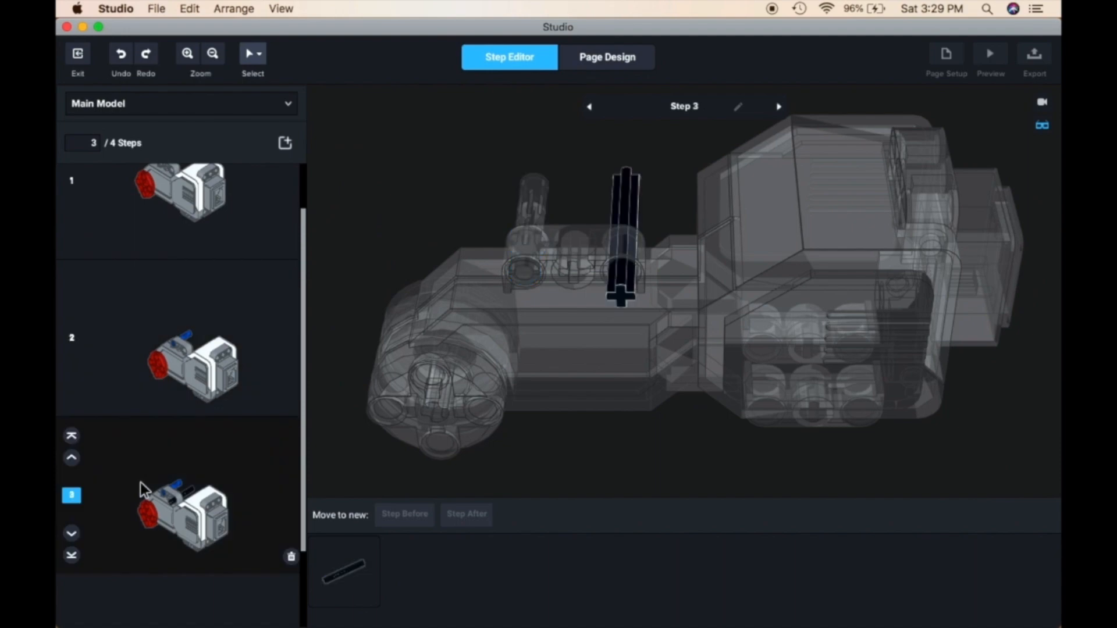
scroll(157, 442, down, 2)
click(270, 284)
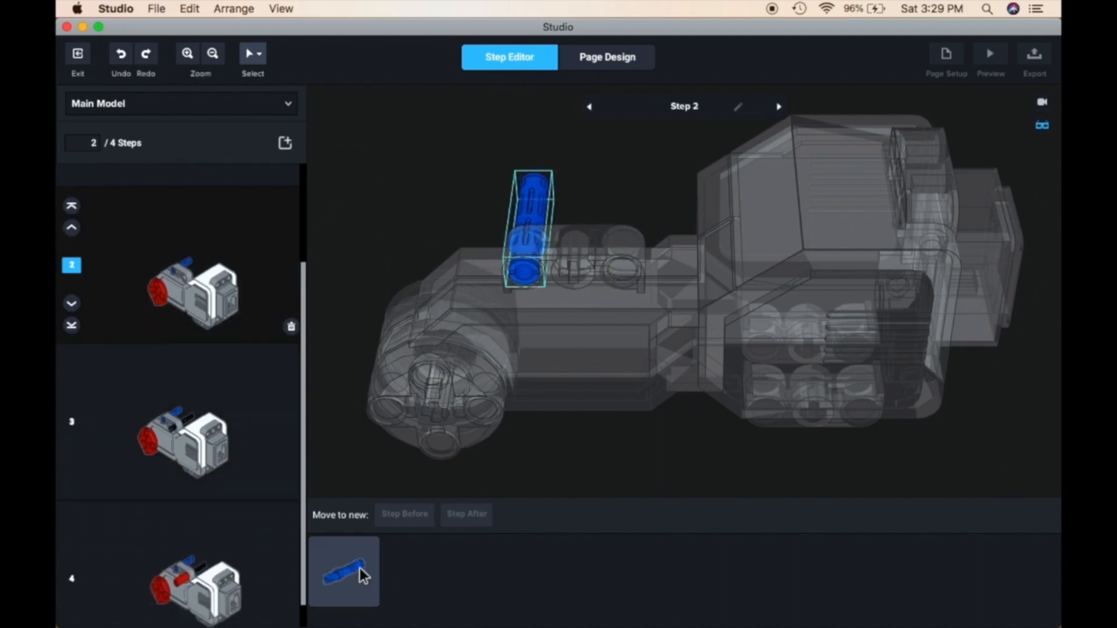
scroll(187, 448, up, 3)
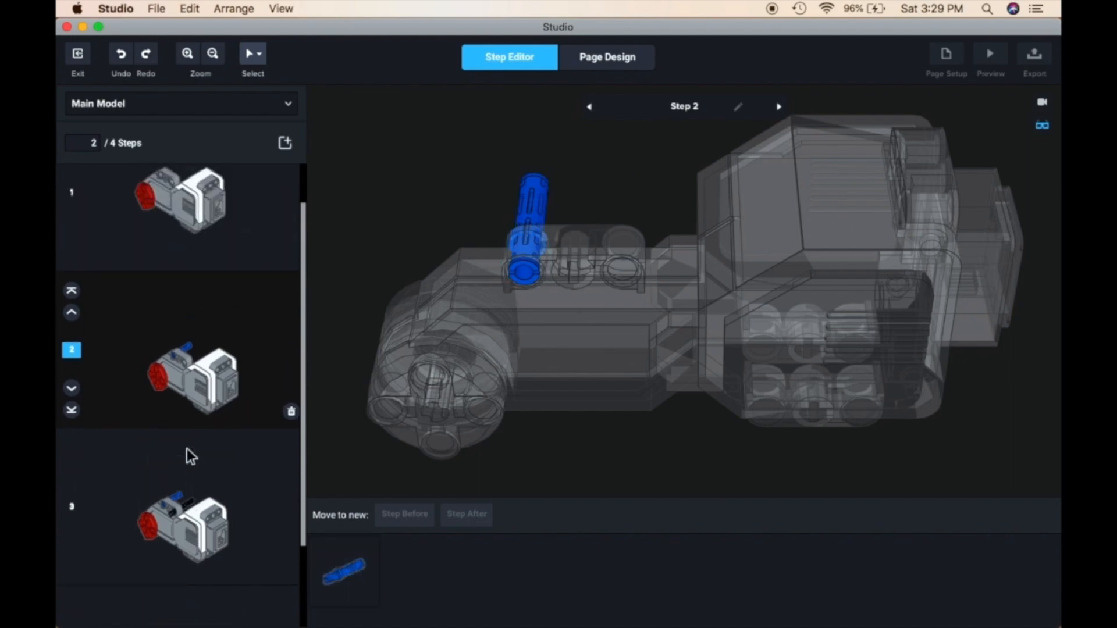
Try moving the blue pin from step 2 into step 1, undo the move and look over the remaining steps
drag(349, 573, 244, 254)
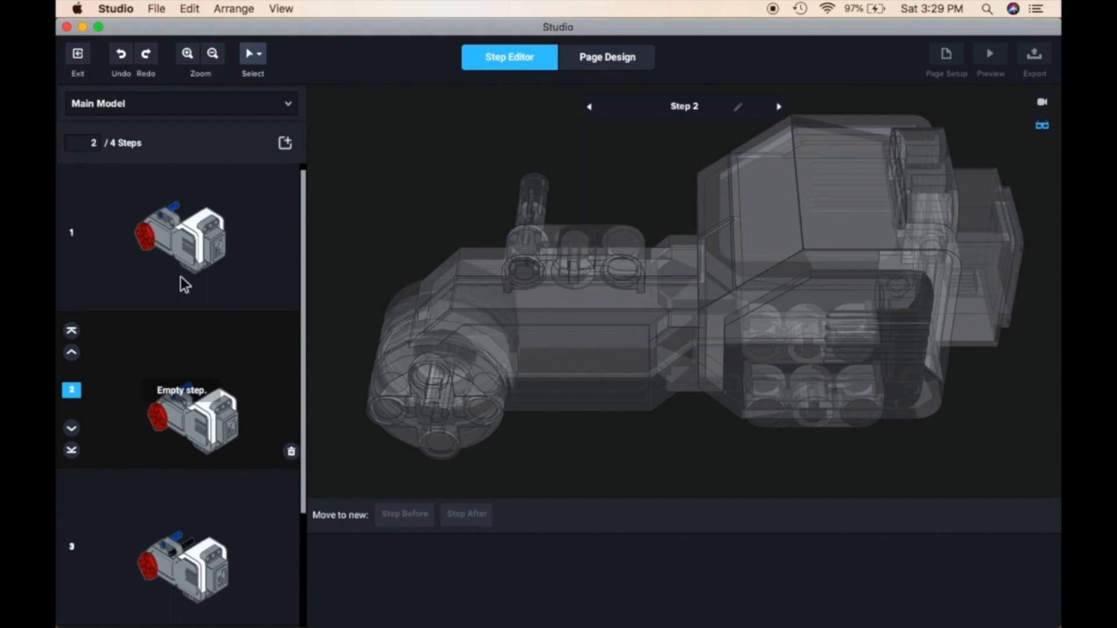
key(super+z)
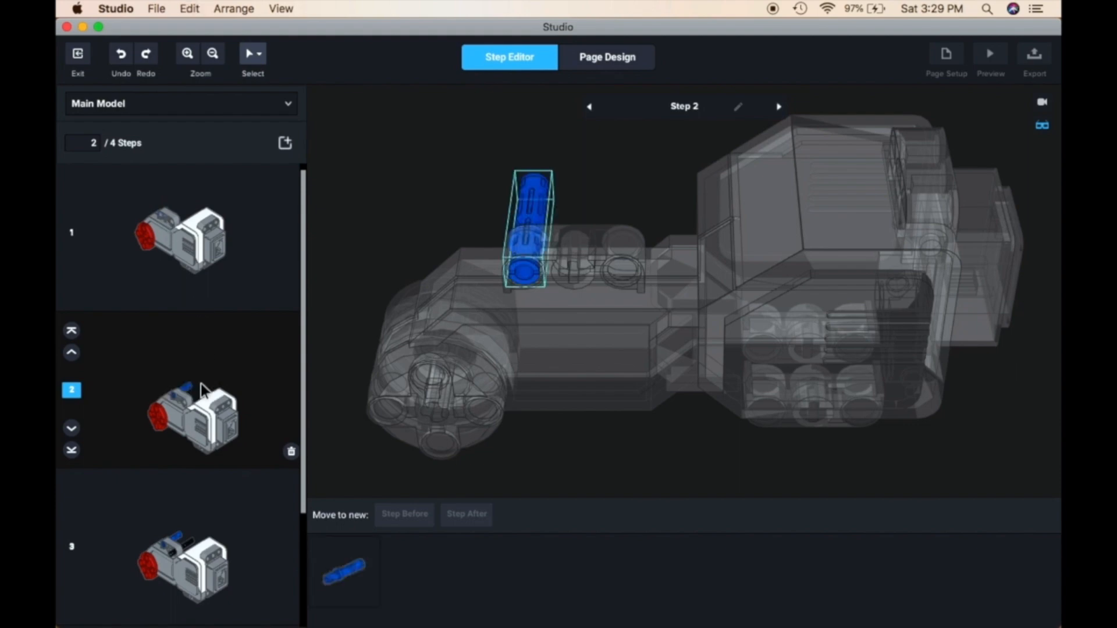
scroll(211, 554, down, 2)
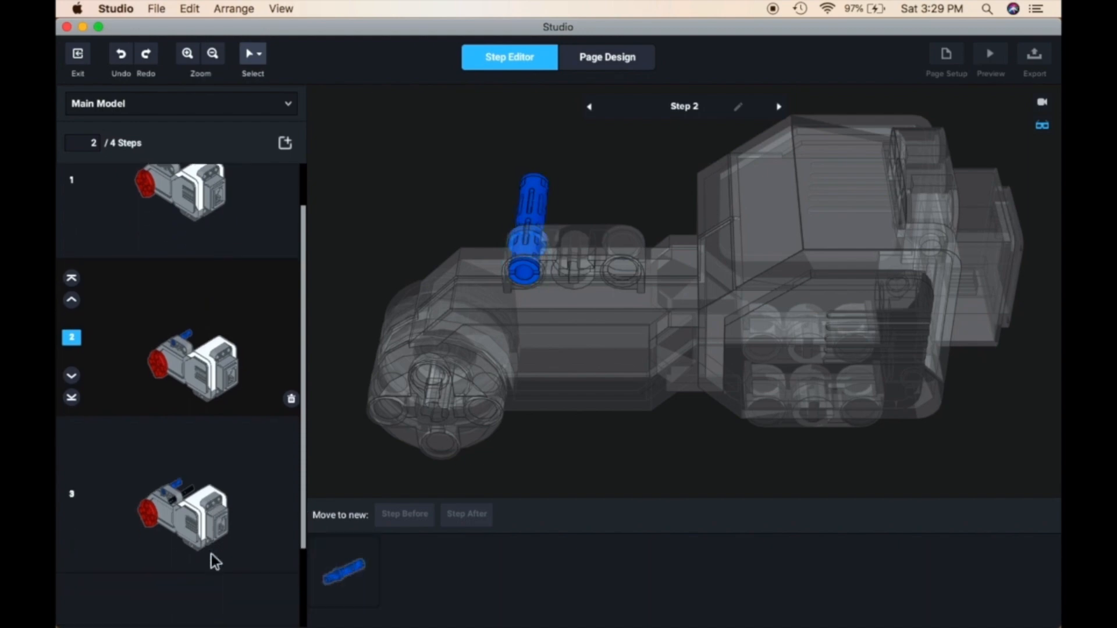
scroll(211, 497, down, 2)
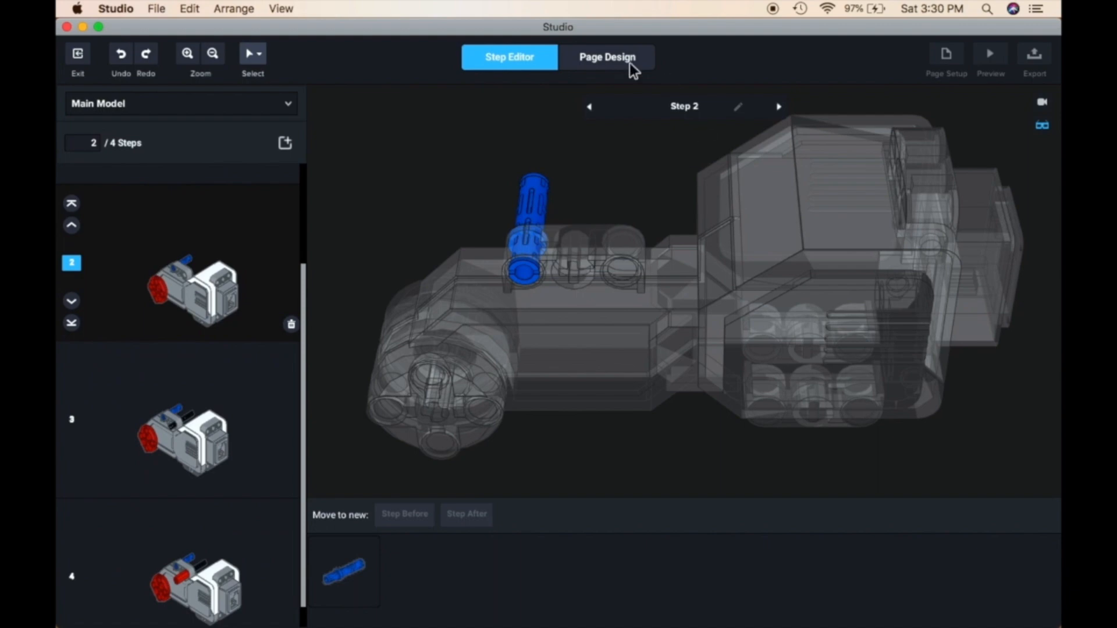
Switch to page design and apply an A4 page setup in pixels, 842 by 595, with 40-pixel margins and RGB colors
click(604, 57)
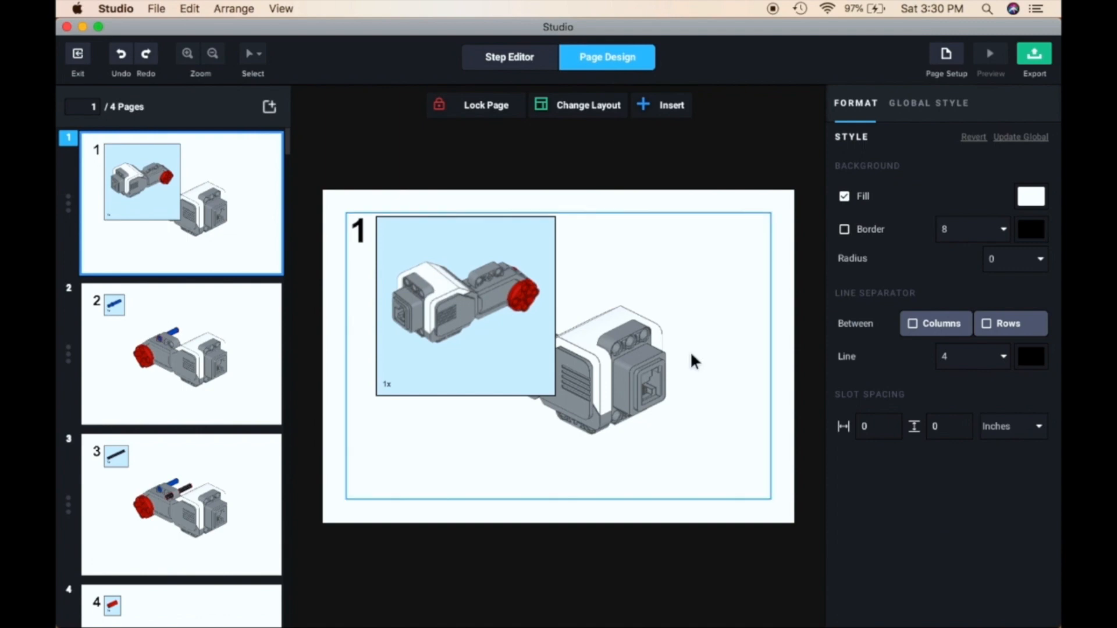
click(946, 61)
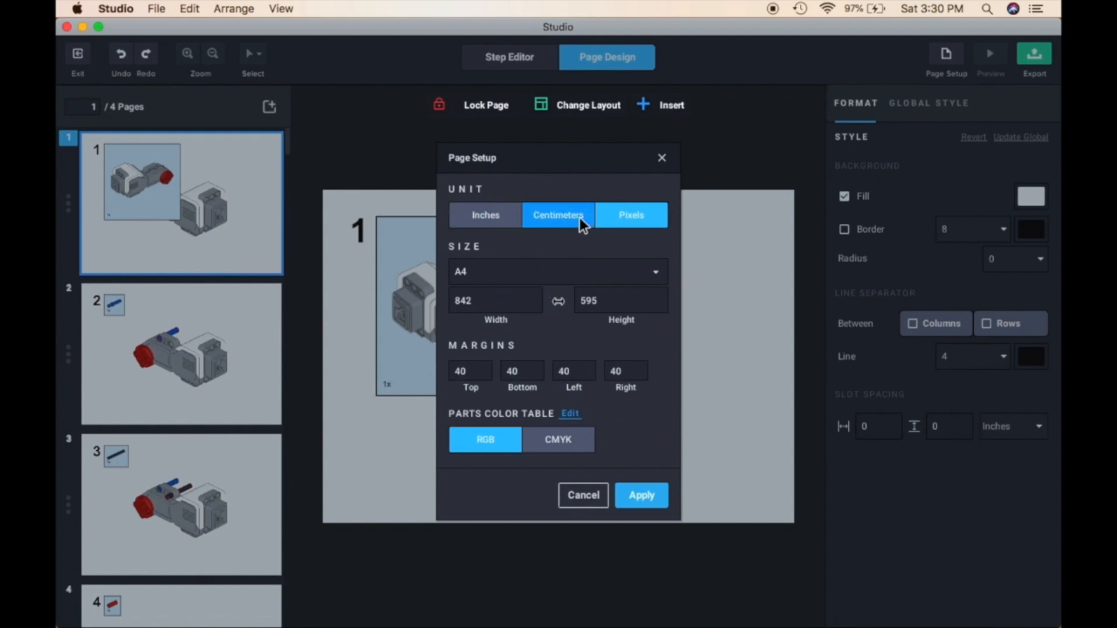
click(632, 494)
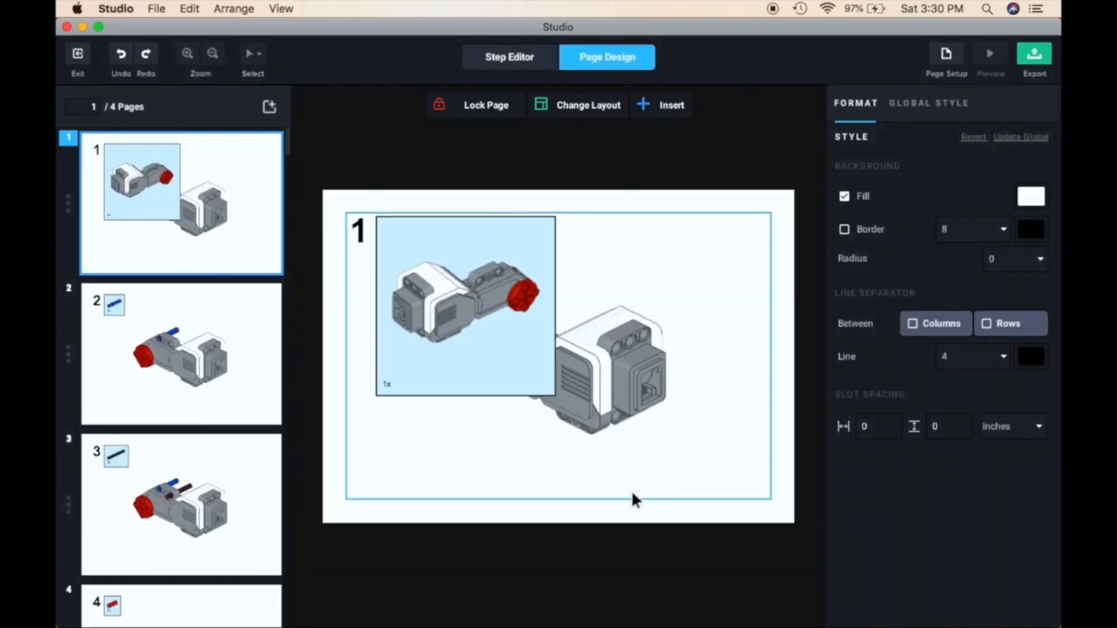
Scale the motor in page 1's parts box to 25% and check the formatting options of the box and the model
click(510, 361)
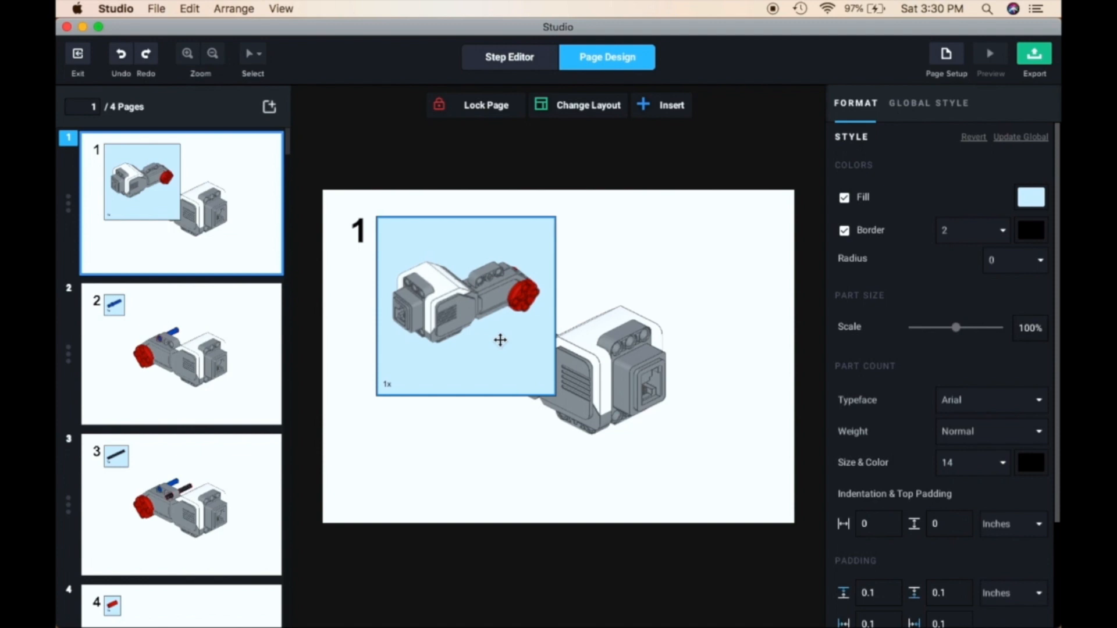
drag(955, 328, 920, 338)
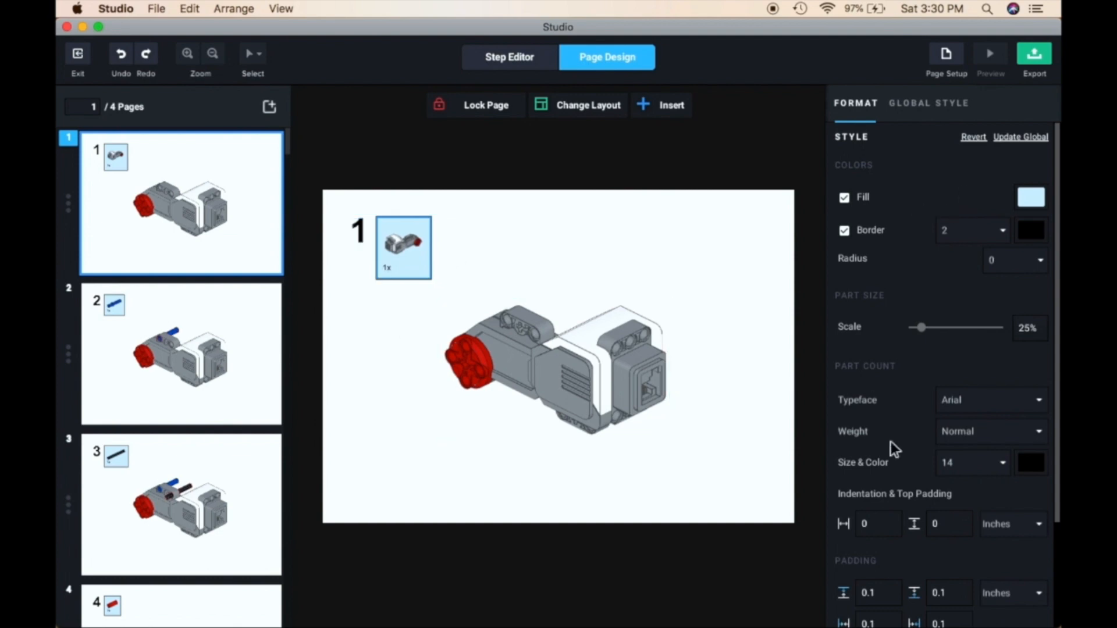
scroll(930, 459, down, 2)
scroll(931, 458, down, 1)
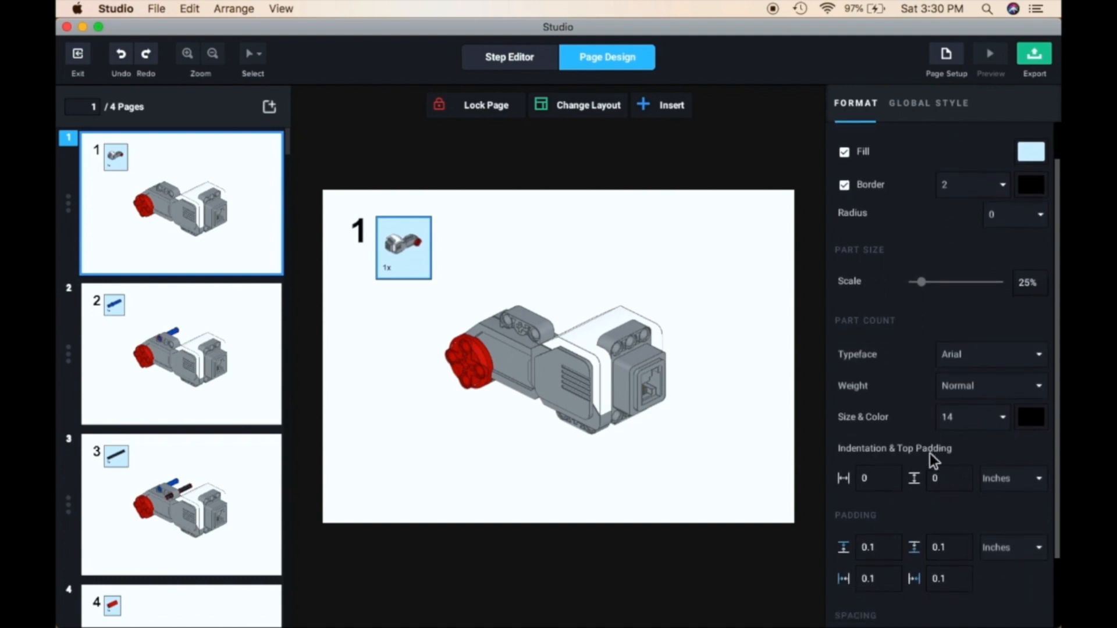
click(579, 376)
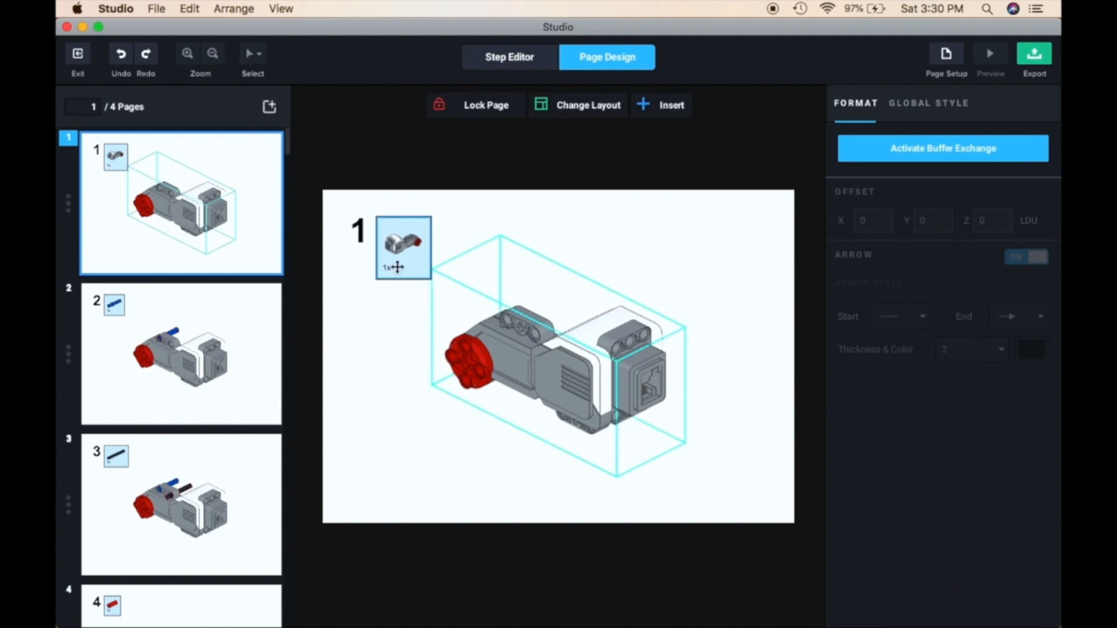
click(399, 261)
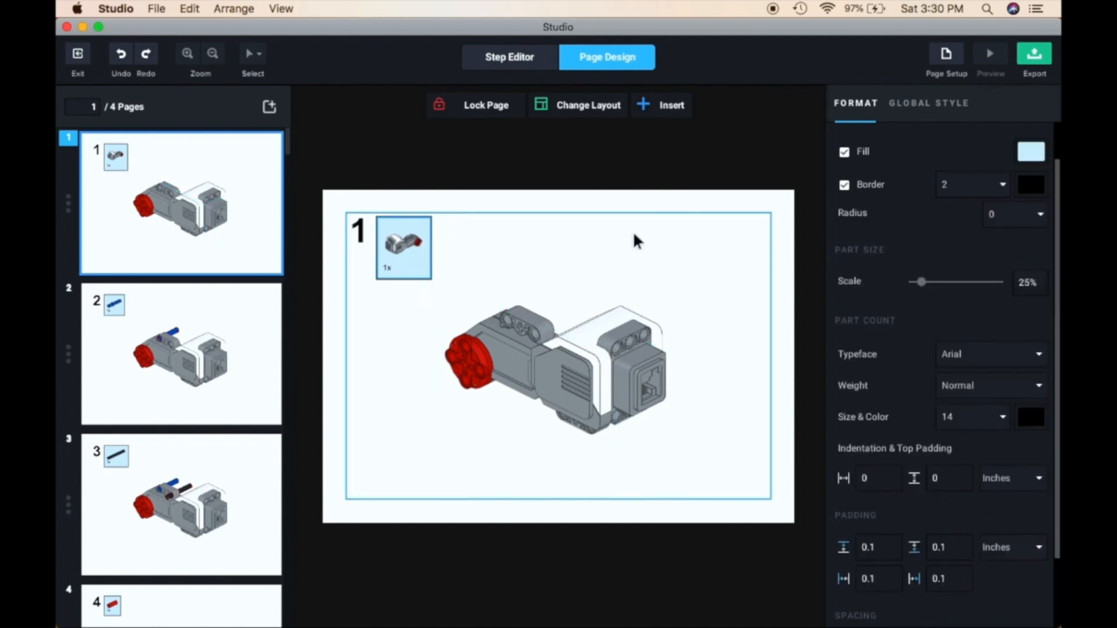
Look through instruction pages 2, 3 and 4 to check their layout and parts boxes
click(166, 384)
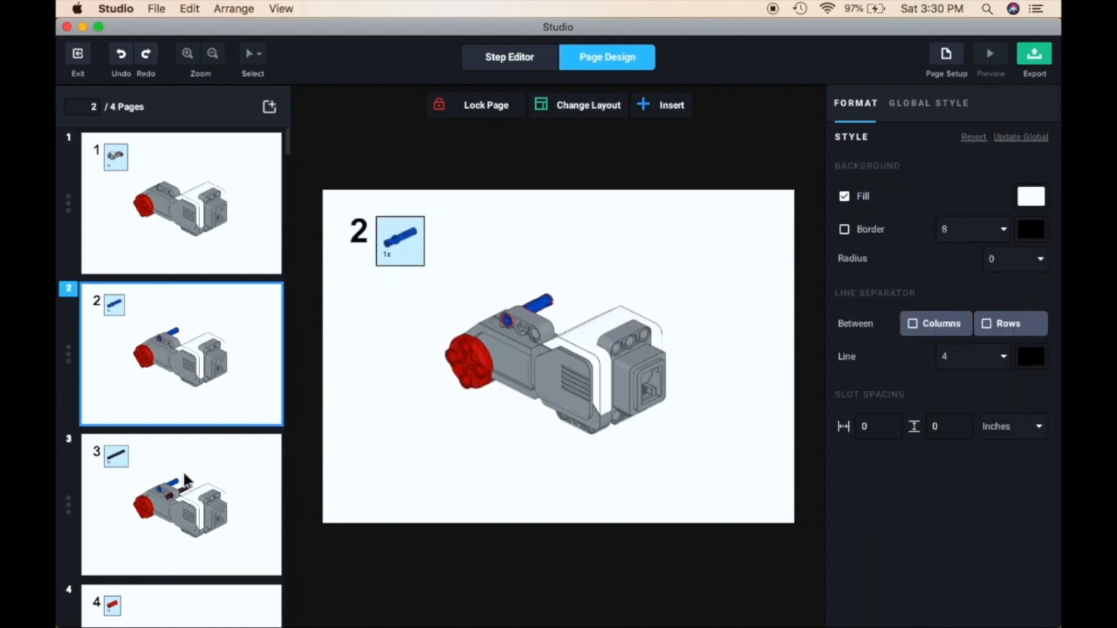
click(190, 490)
scroll(190, 490, down, 2)
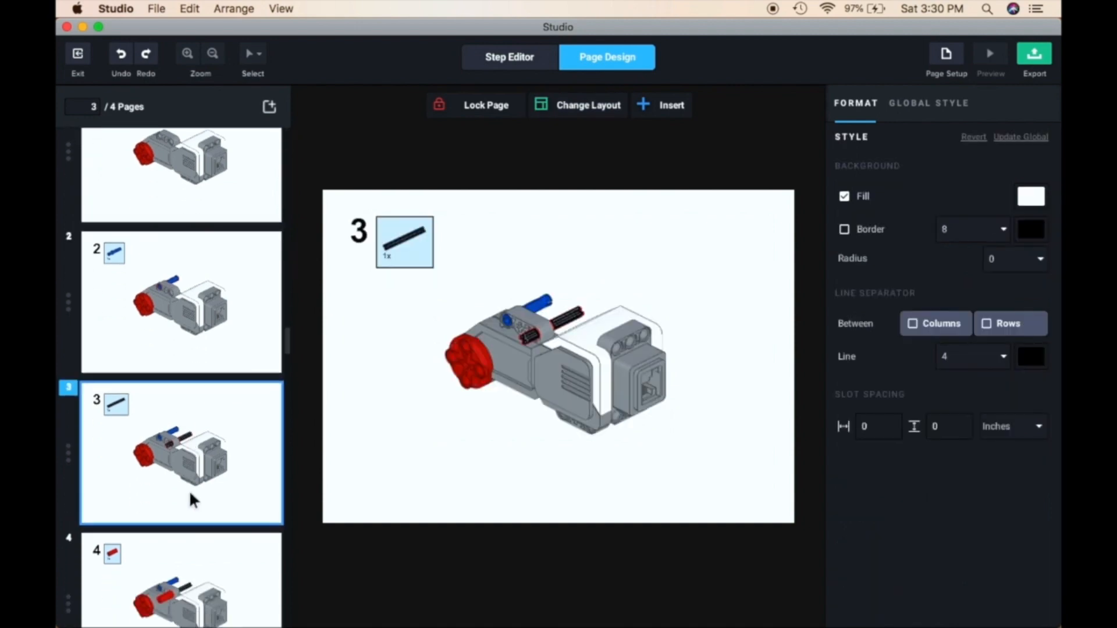
click(190, 567)
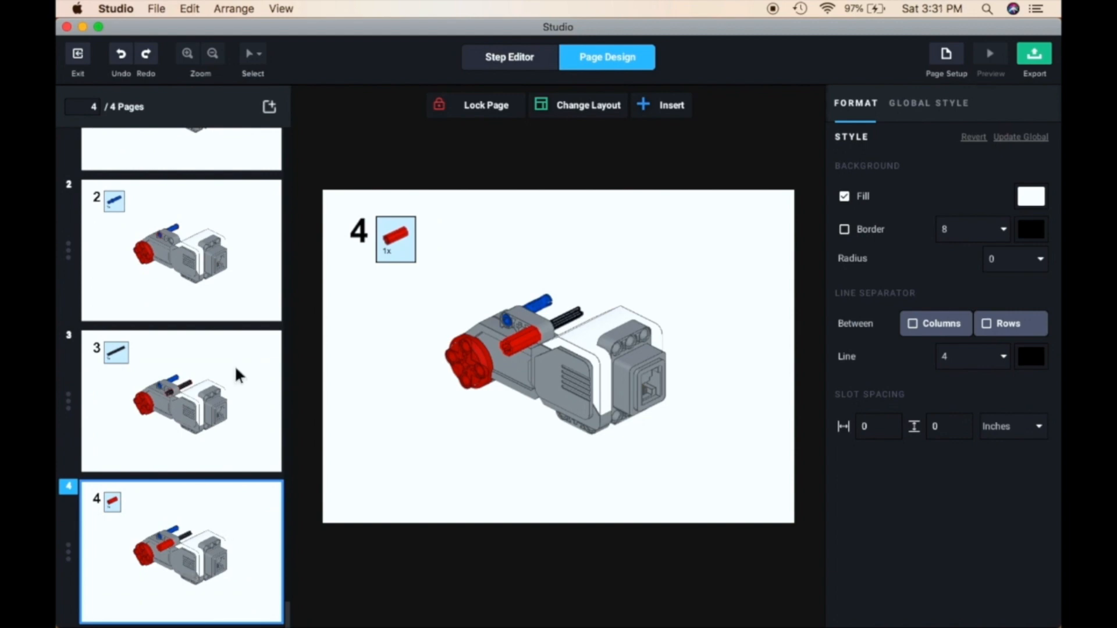
scroll(235, 365, up, 3)
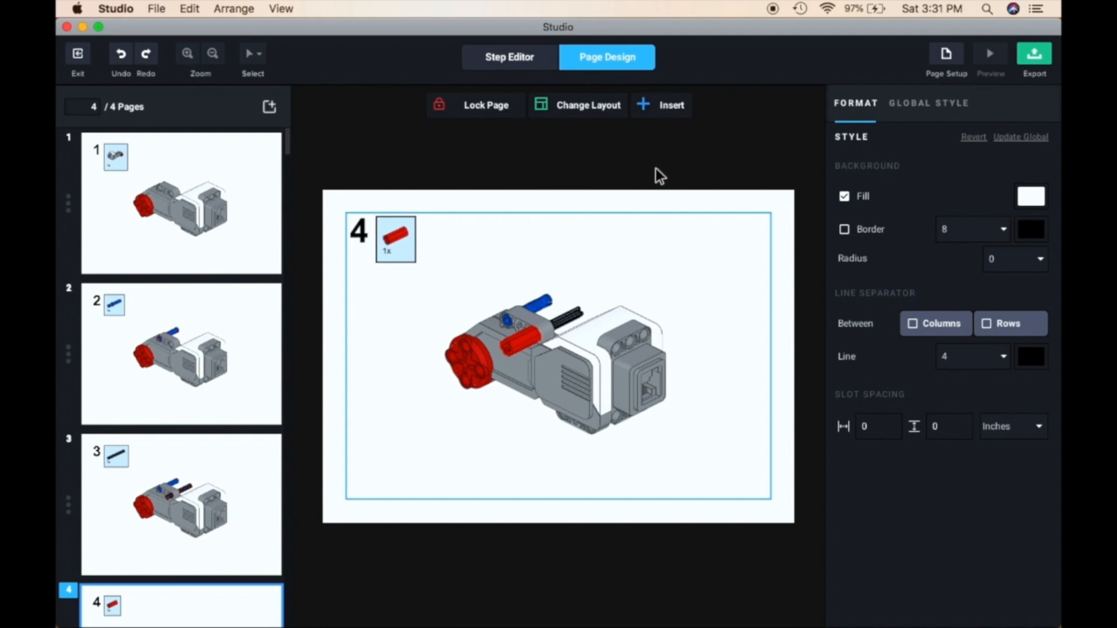
Try a layout with two side-by-side slots on page 4 and check the result against the other pages
click(583, 107)
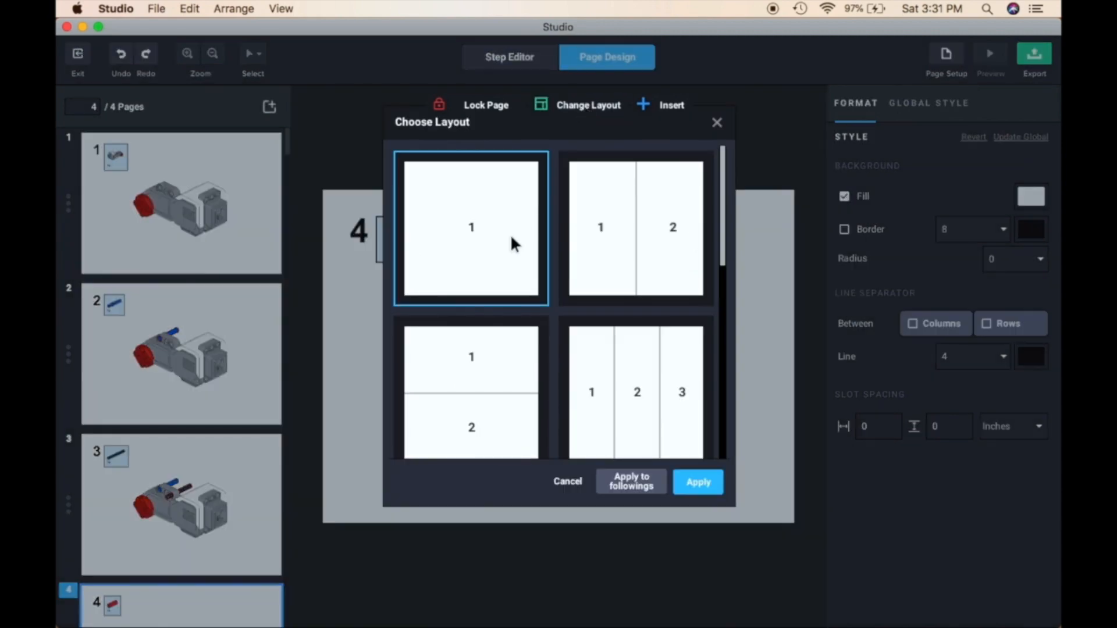
click(625, 234)
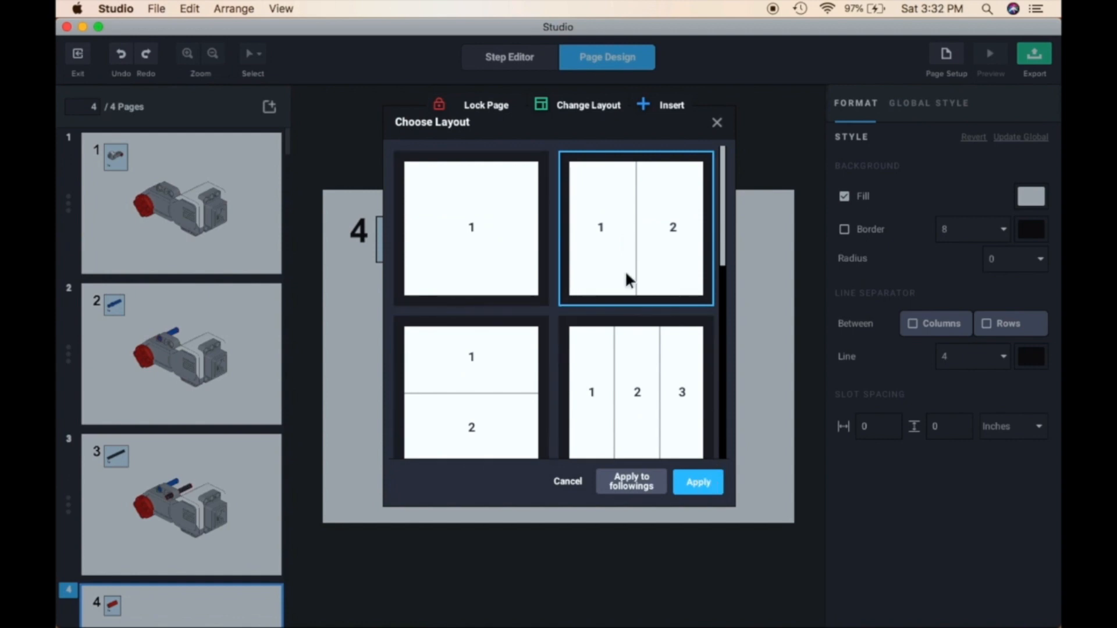
click(700, 482)
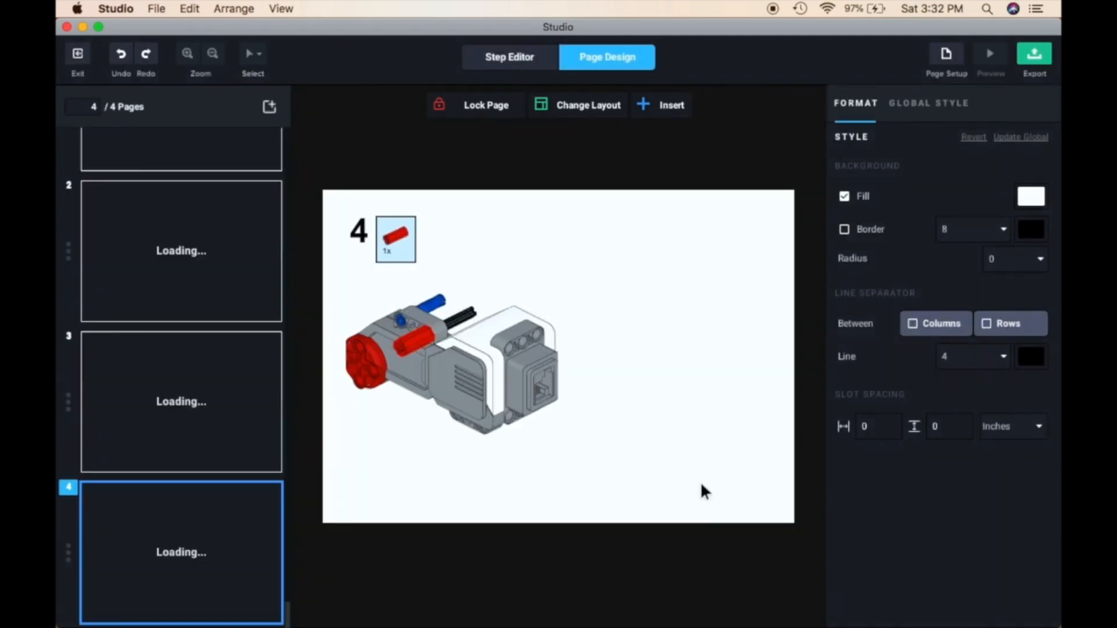
scroll(224, 452, up, 4)
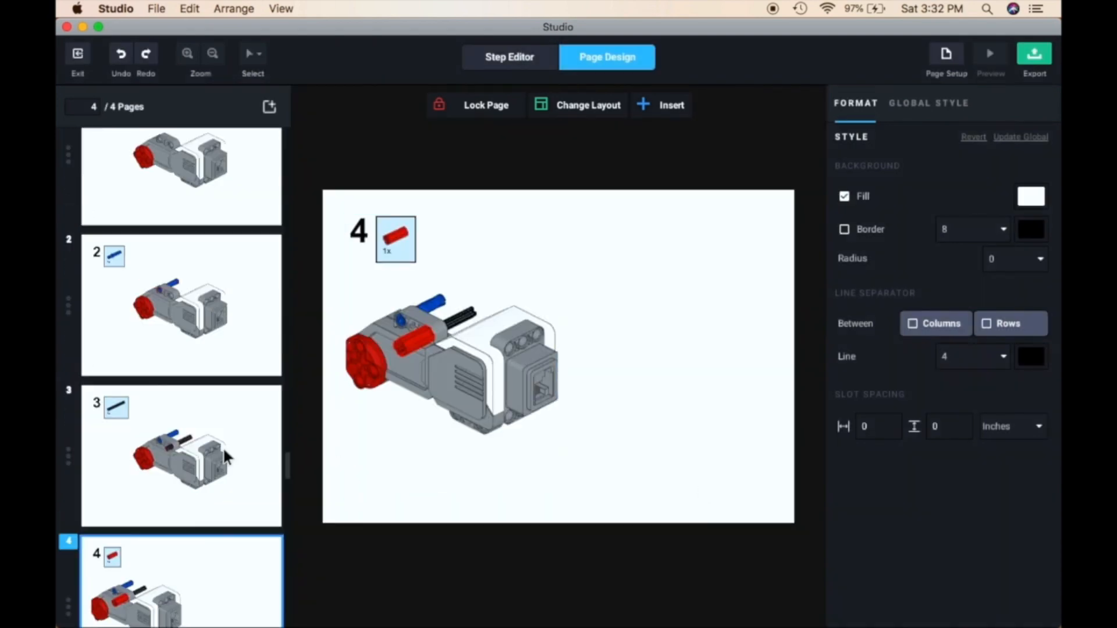
scroll(224, 452, down, 3)
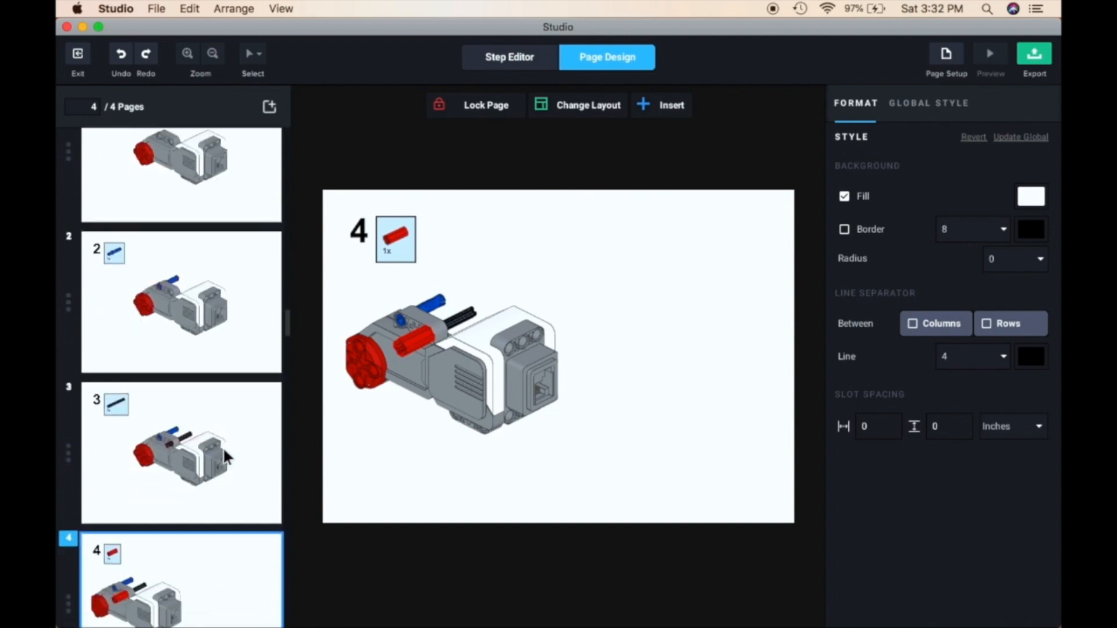
scroll(224, 455, up, 3)
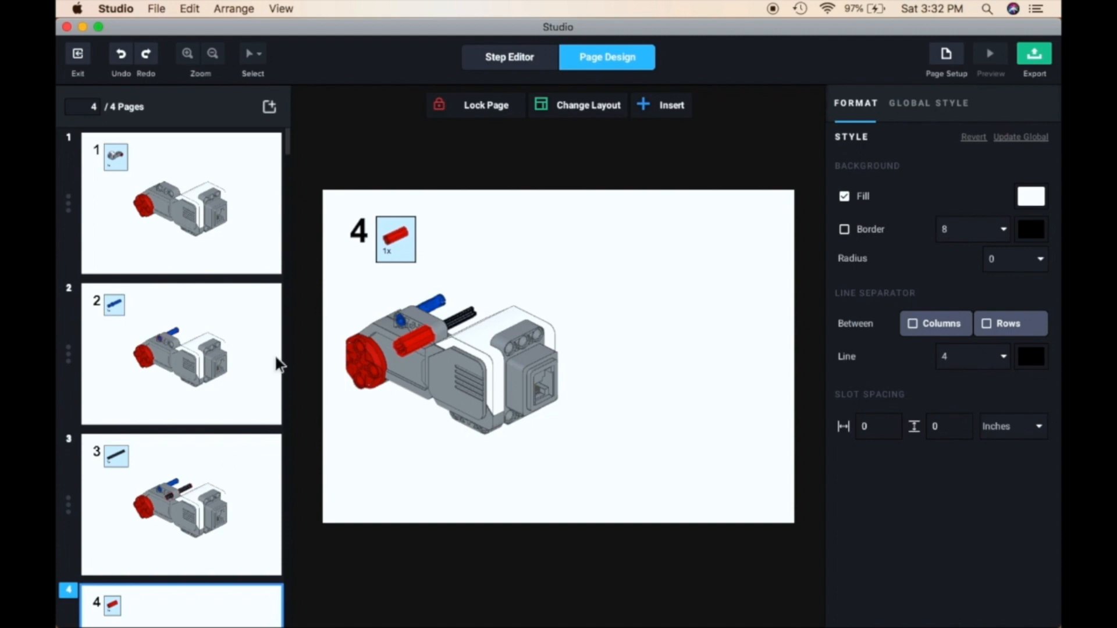
Change page 4 back to the single-slot layout and look over the page thumbnails
click(601, 106)
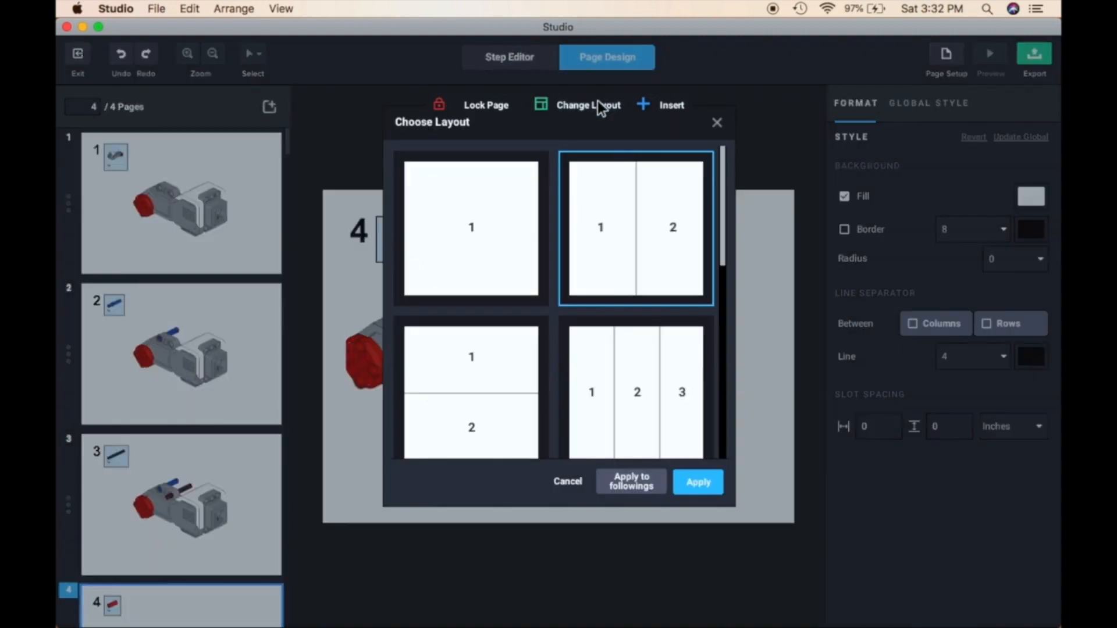
click(473, 221)
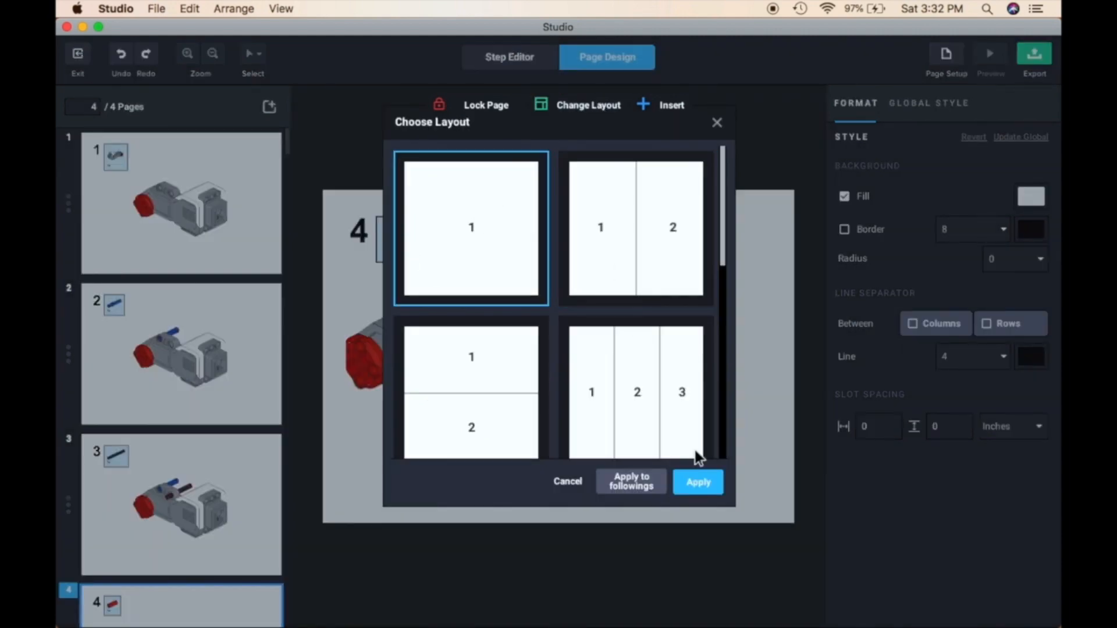
click(699, 484)
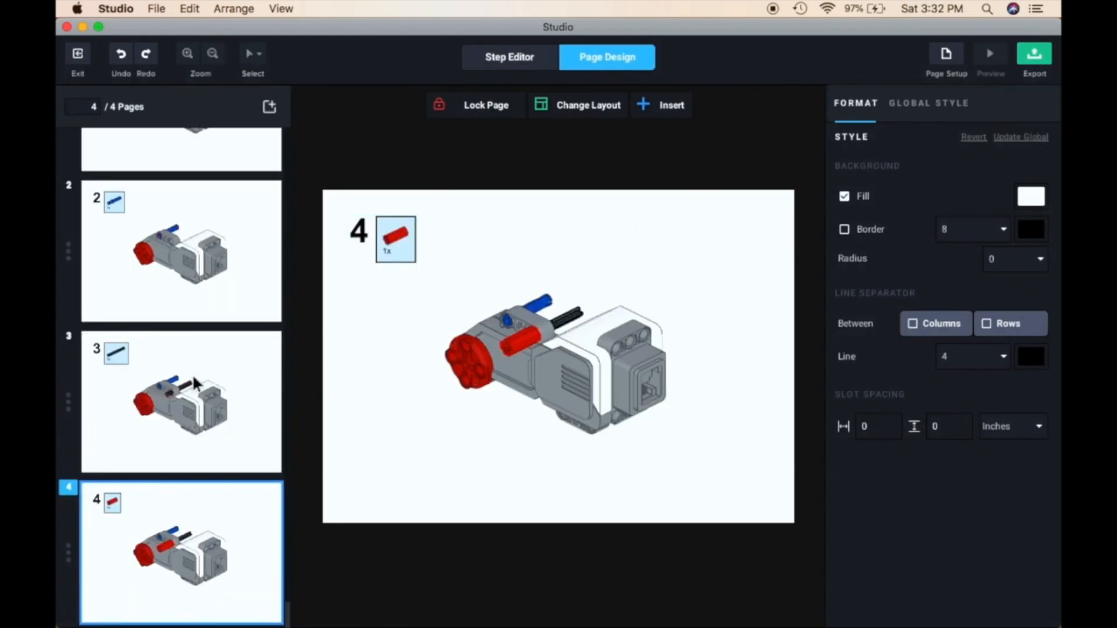
scroll(193, 378, up, 3)
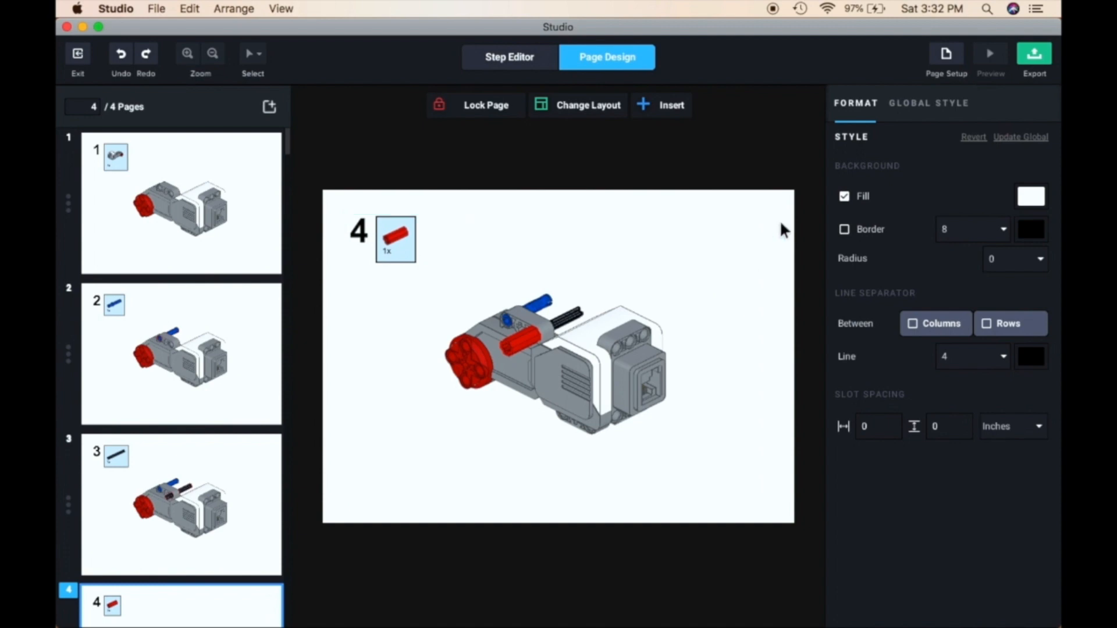
Export all instruction pages in PDF format at 2x size to the desktop as Untitled Model.pdf
click(1033, 54)
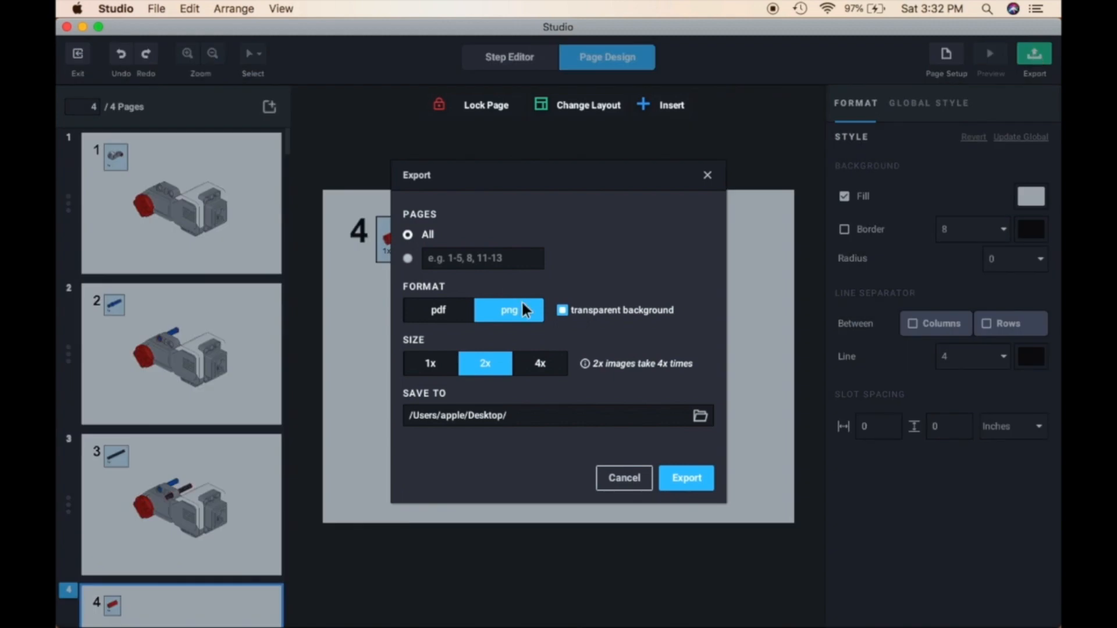
click(440, 311)
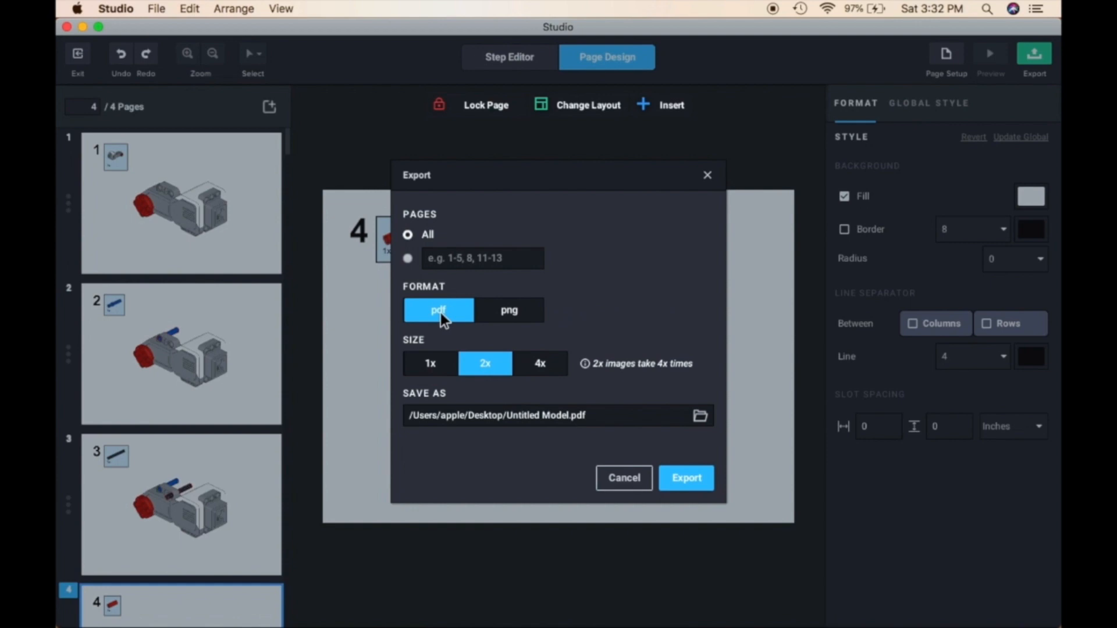
click(685, 485)
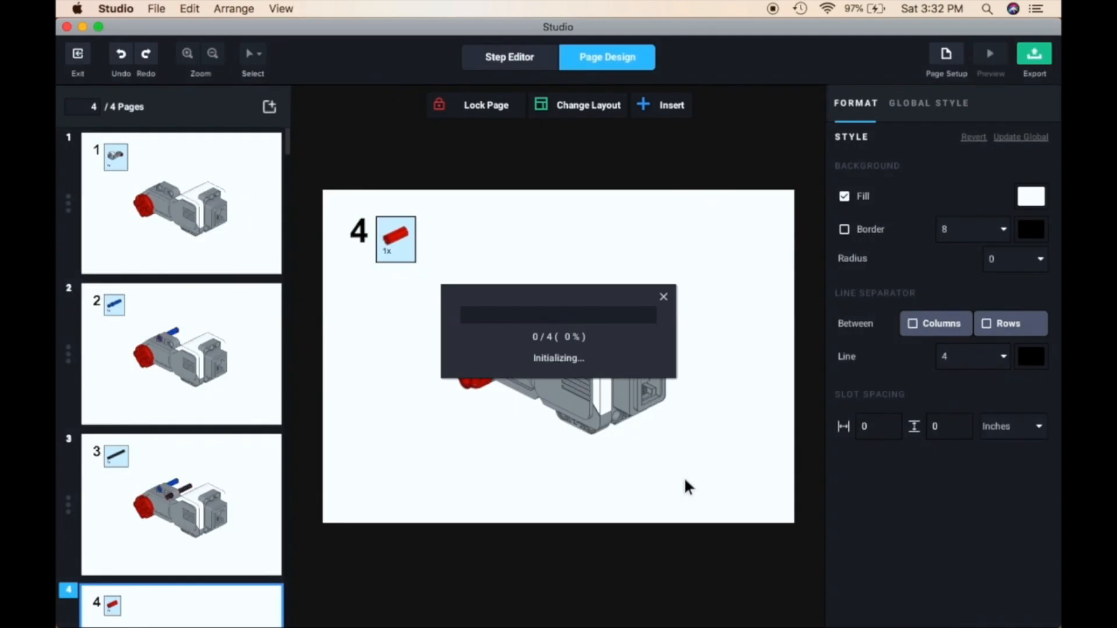